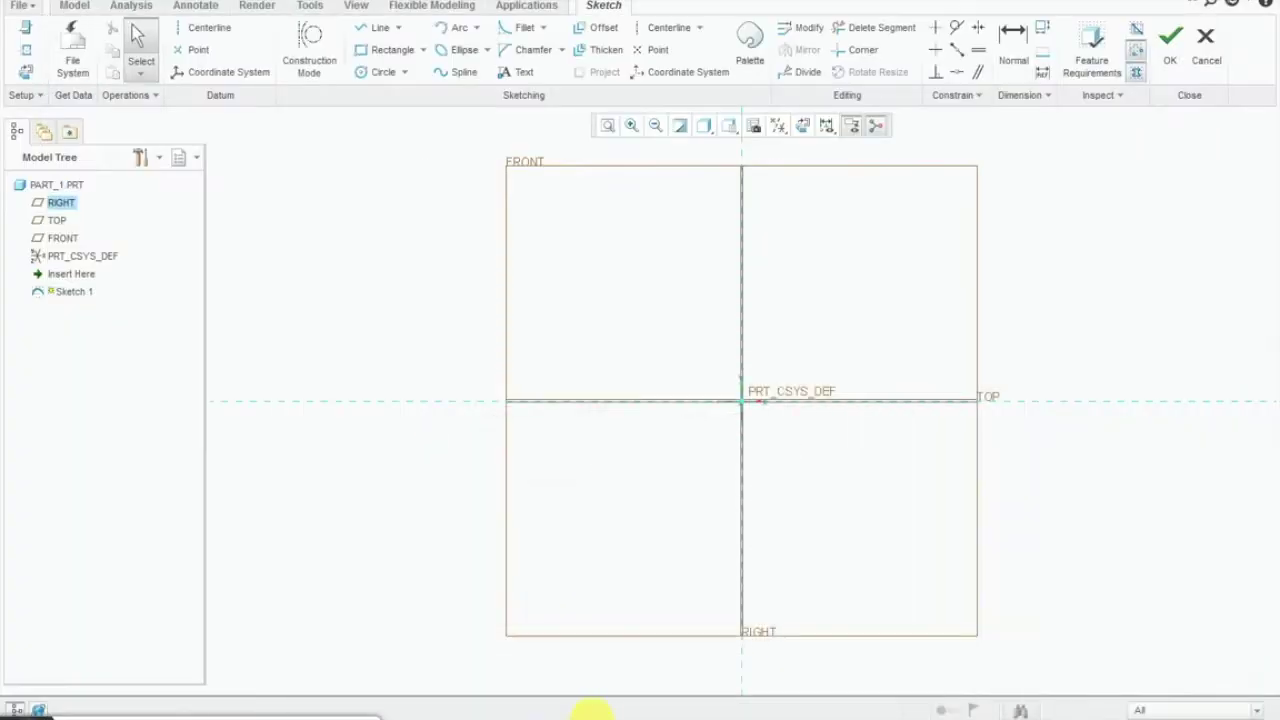
Draw a center rectangle centred on the sketch origin.
left_click(421, 50)
left_click(421, 110)
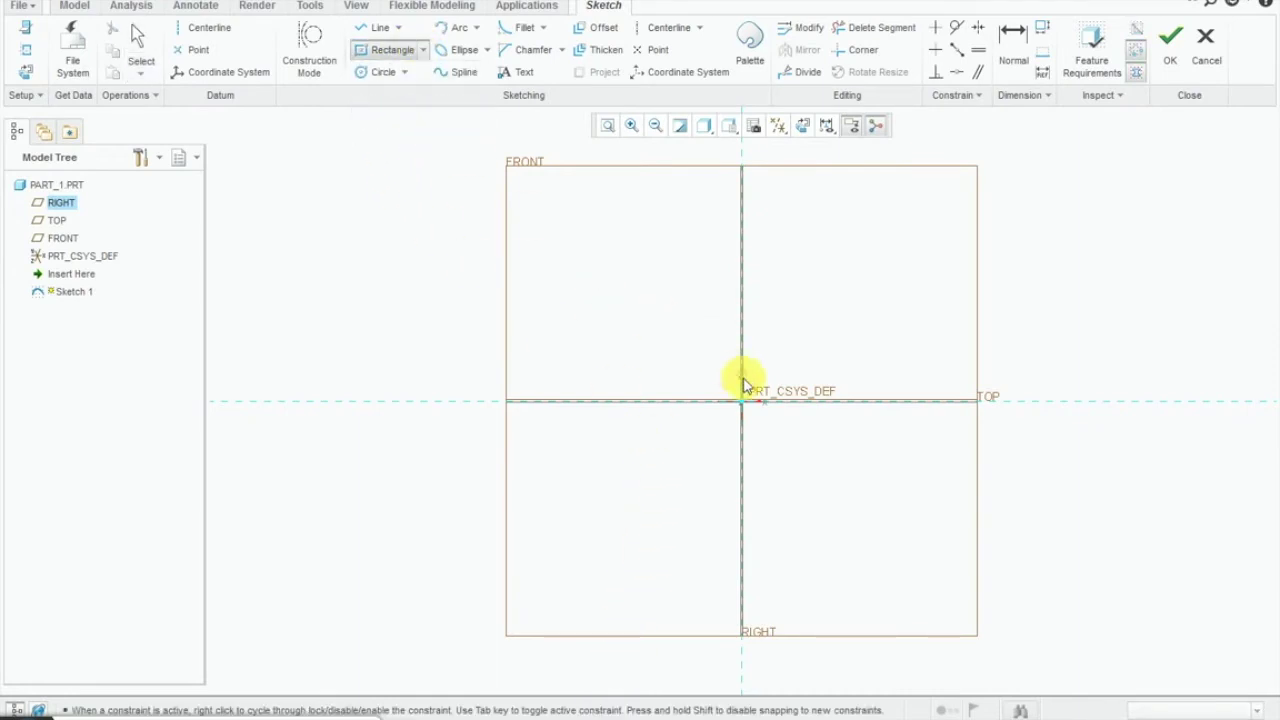
left_click(741, 401)
left_click(897, 311)
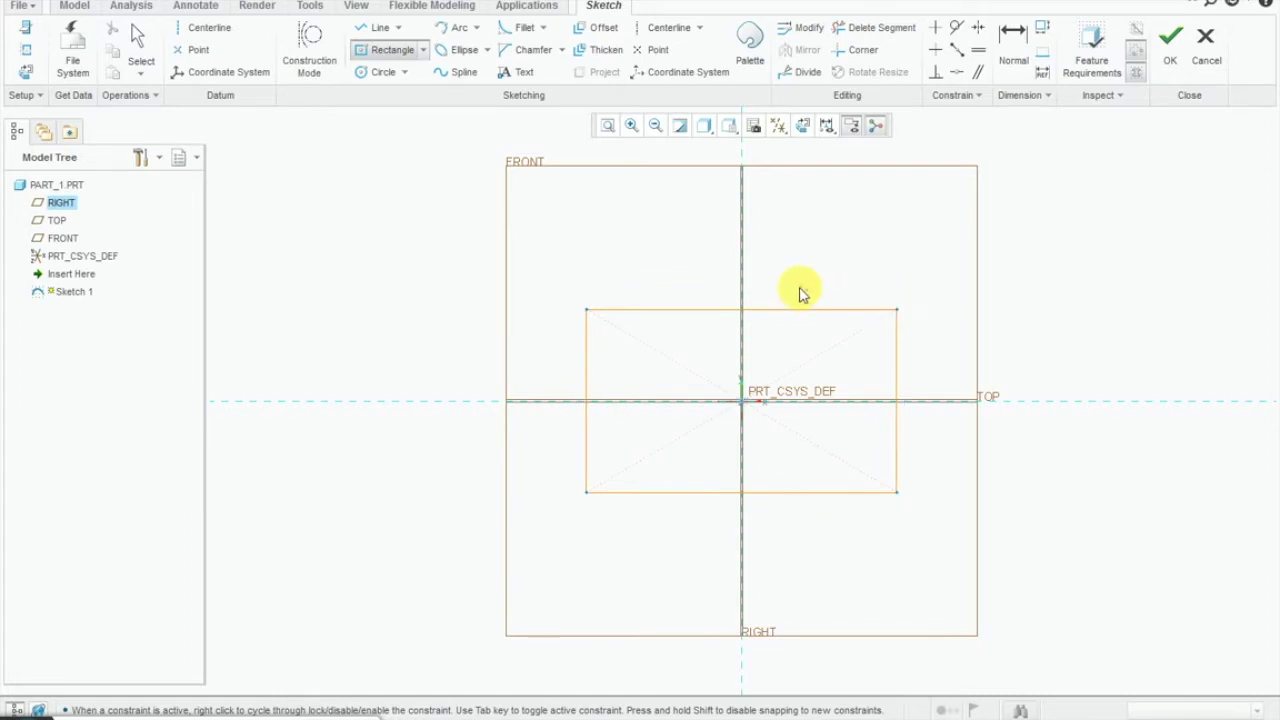
middle_click(738, 272)
Set the rectangle's width to 80 and height to 60.
double_click(697, 291)
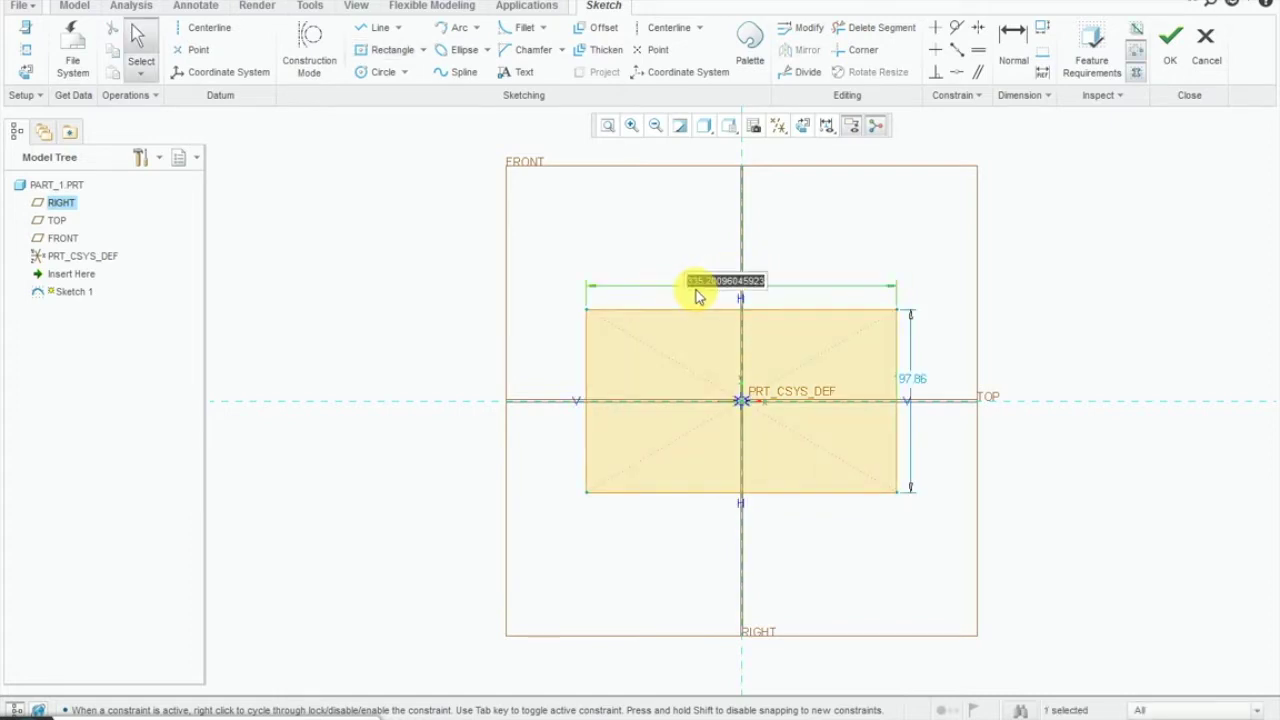
type("80")
key("Return")
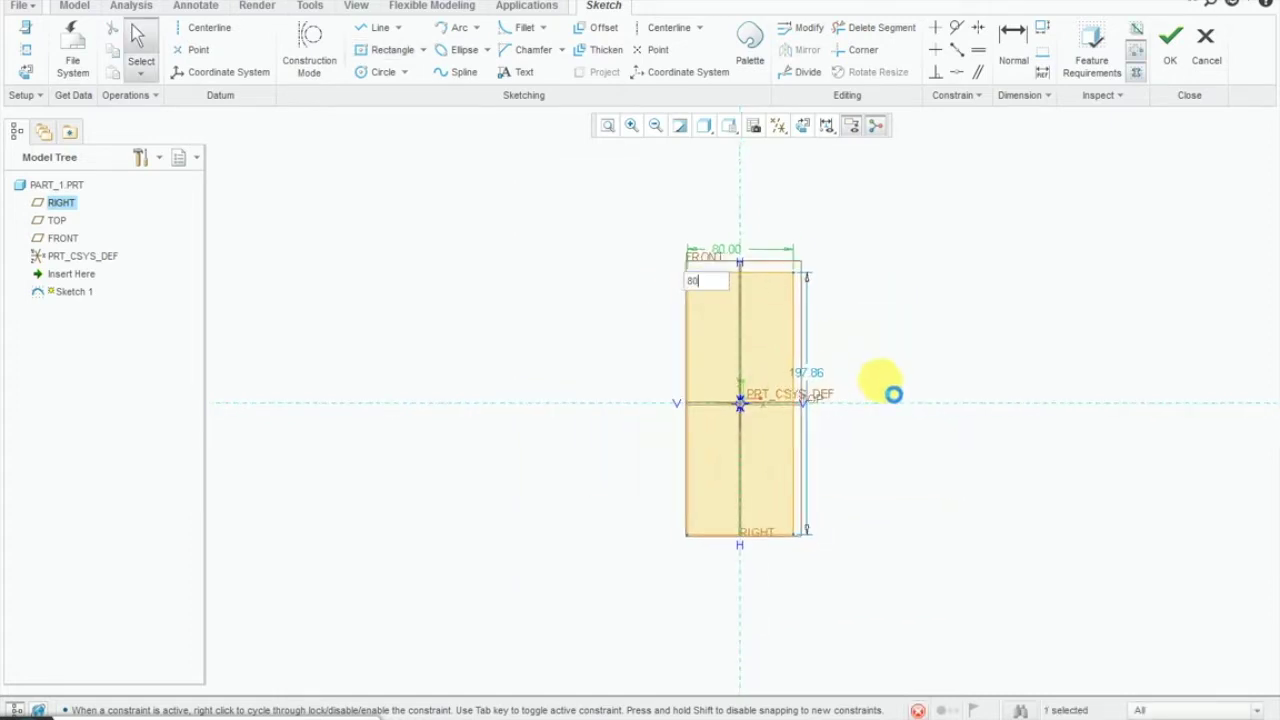
double_click(850, 368)
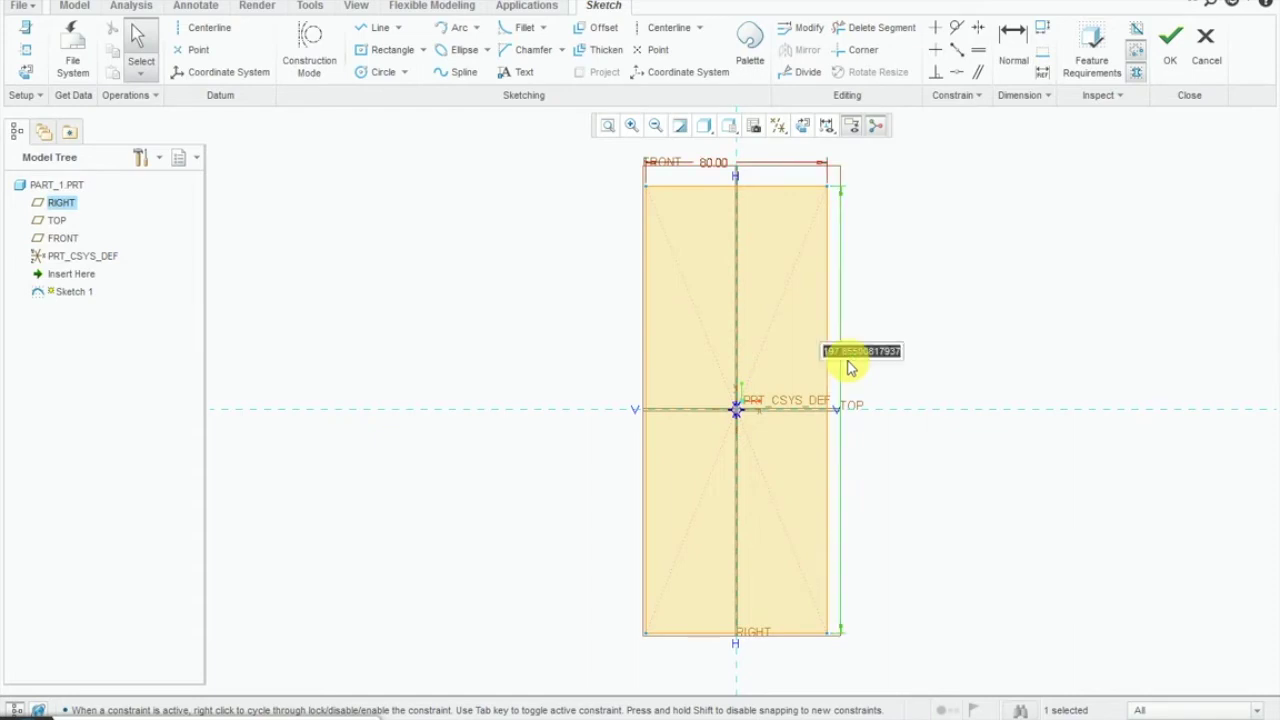
type("60")
key("Return")
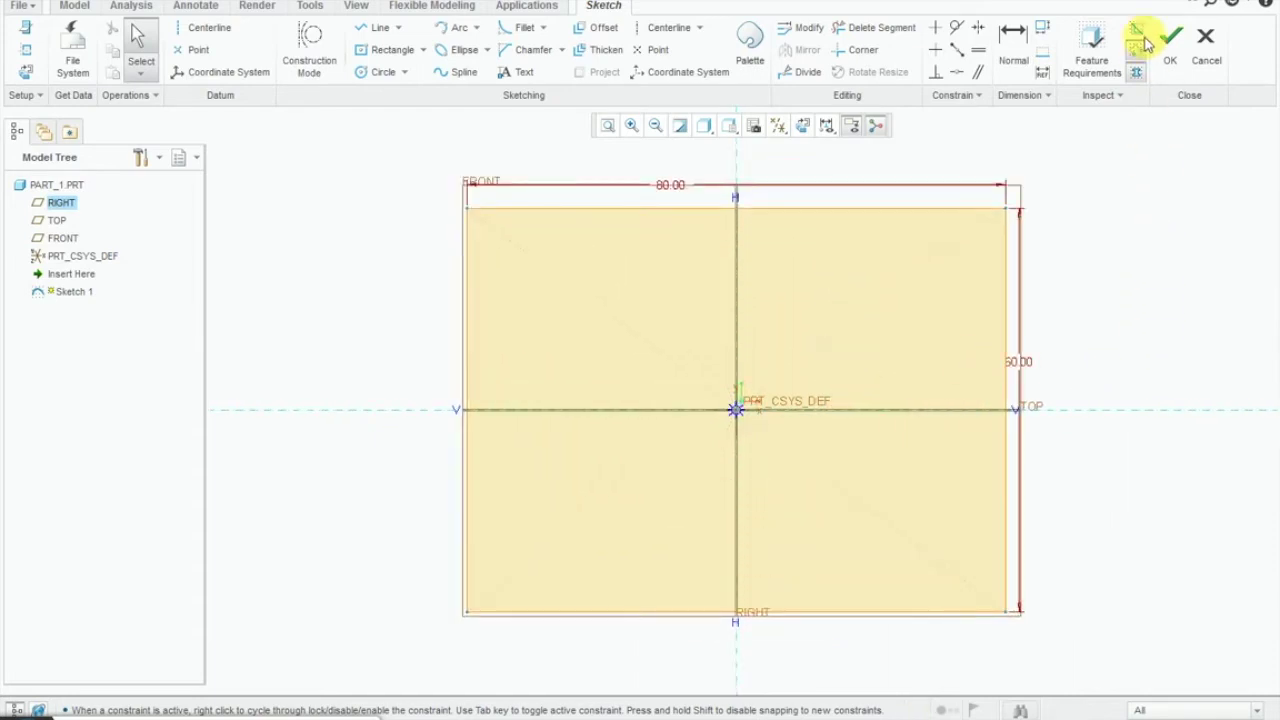
Hide the datum planes and move the 60.00 dimension to the rectangle's right.
left_click(1136, 72)
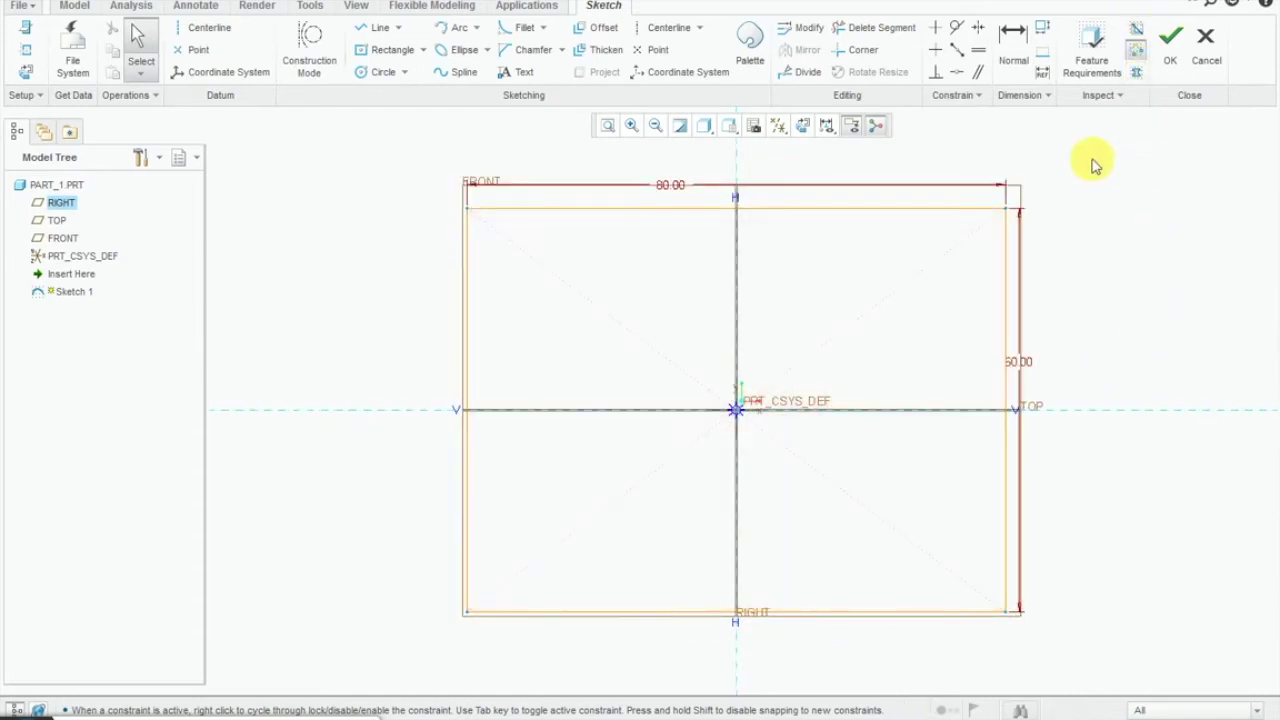
left_click(788, 135)
left_click(780, 225)
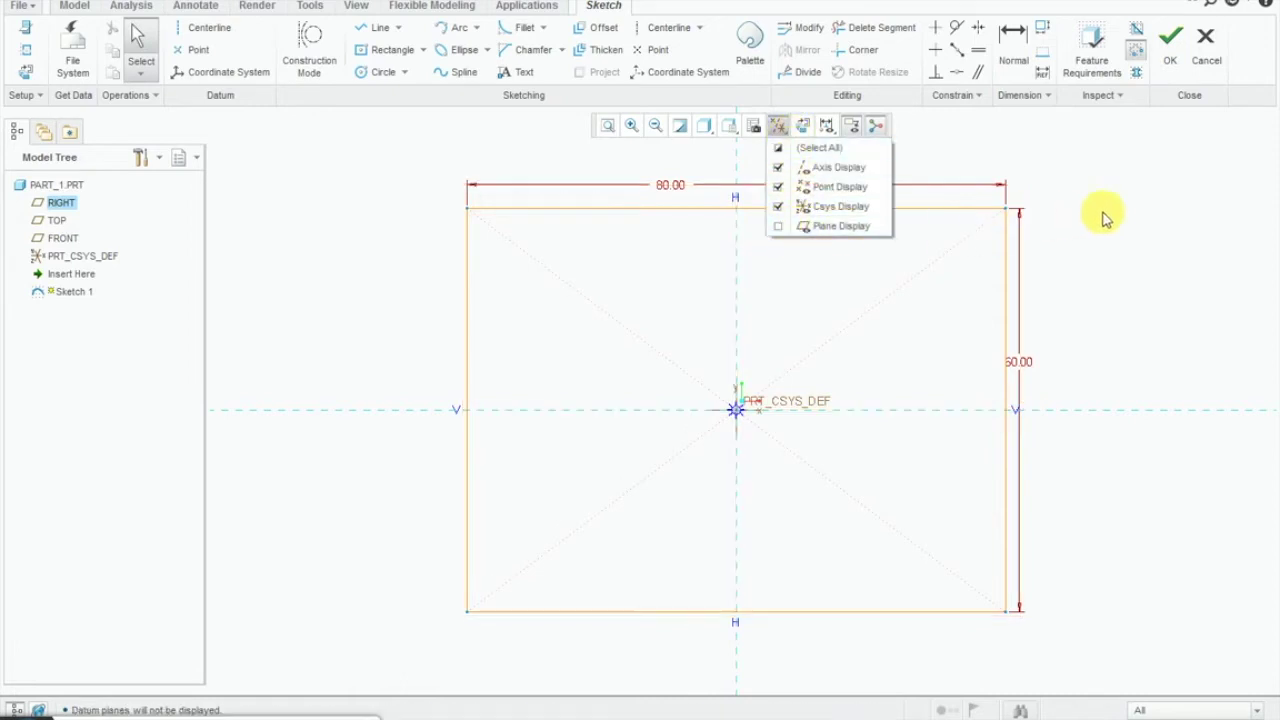
middle_click_drag(1122, 212, 1058, 192, "shift")
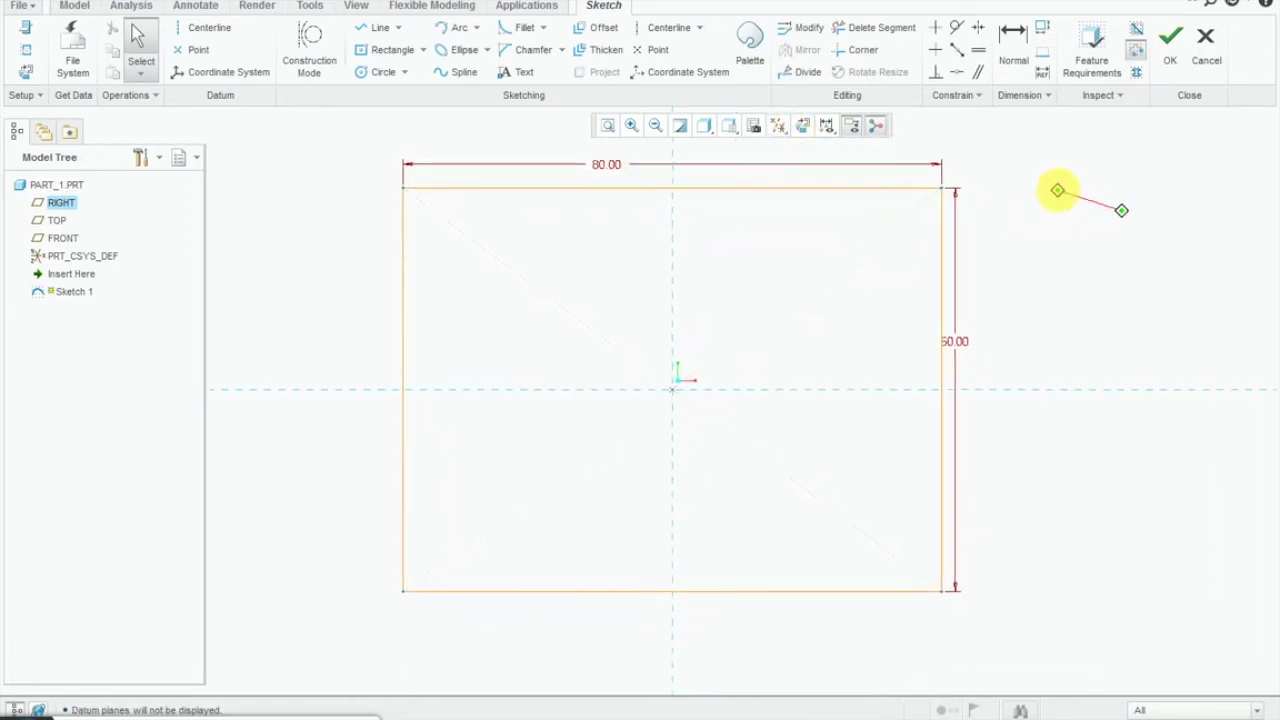
middle_click(1003, 352)
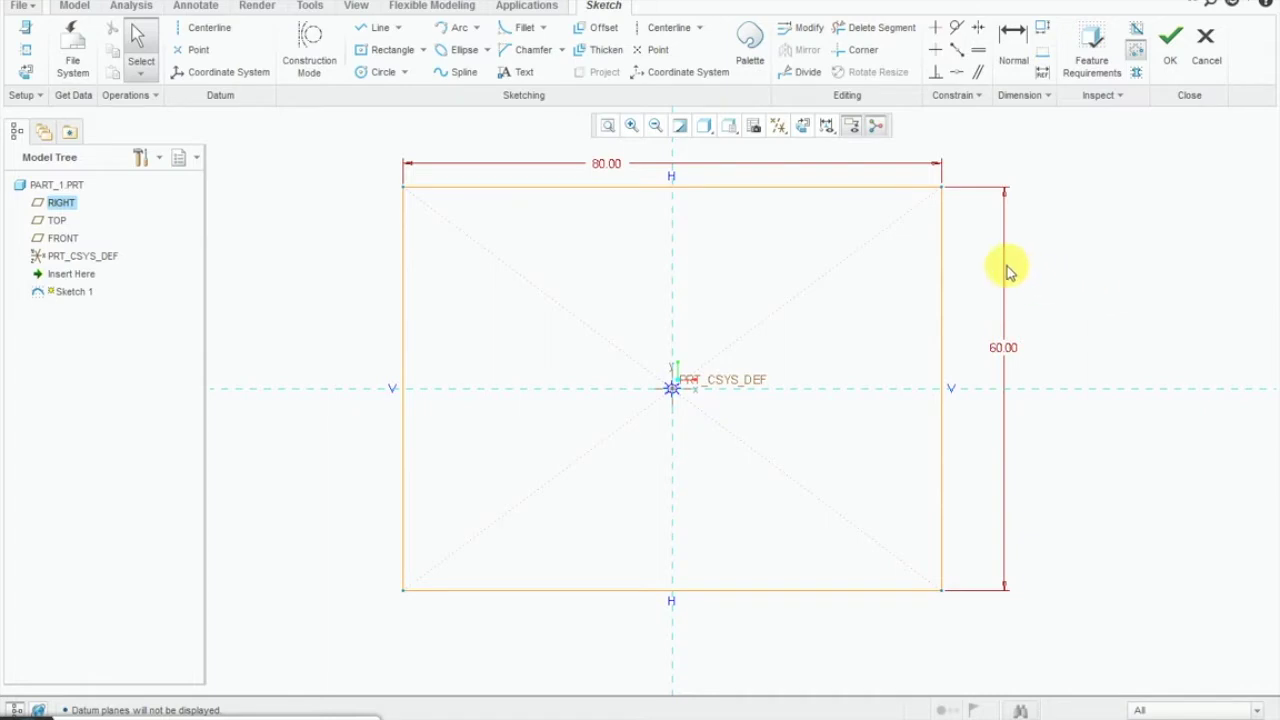
left_click(605, 27)
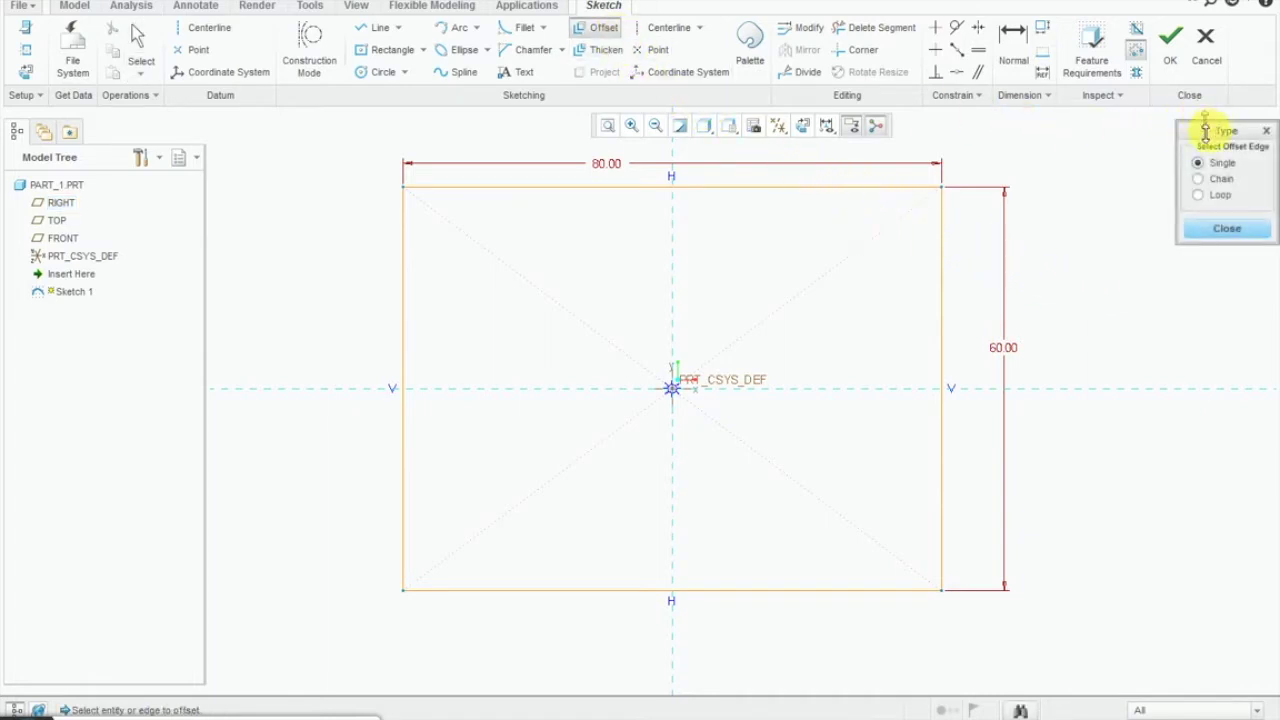
left_click_drag(1205, 135, 1071, 155)
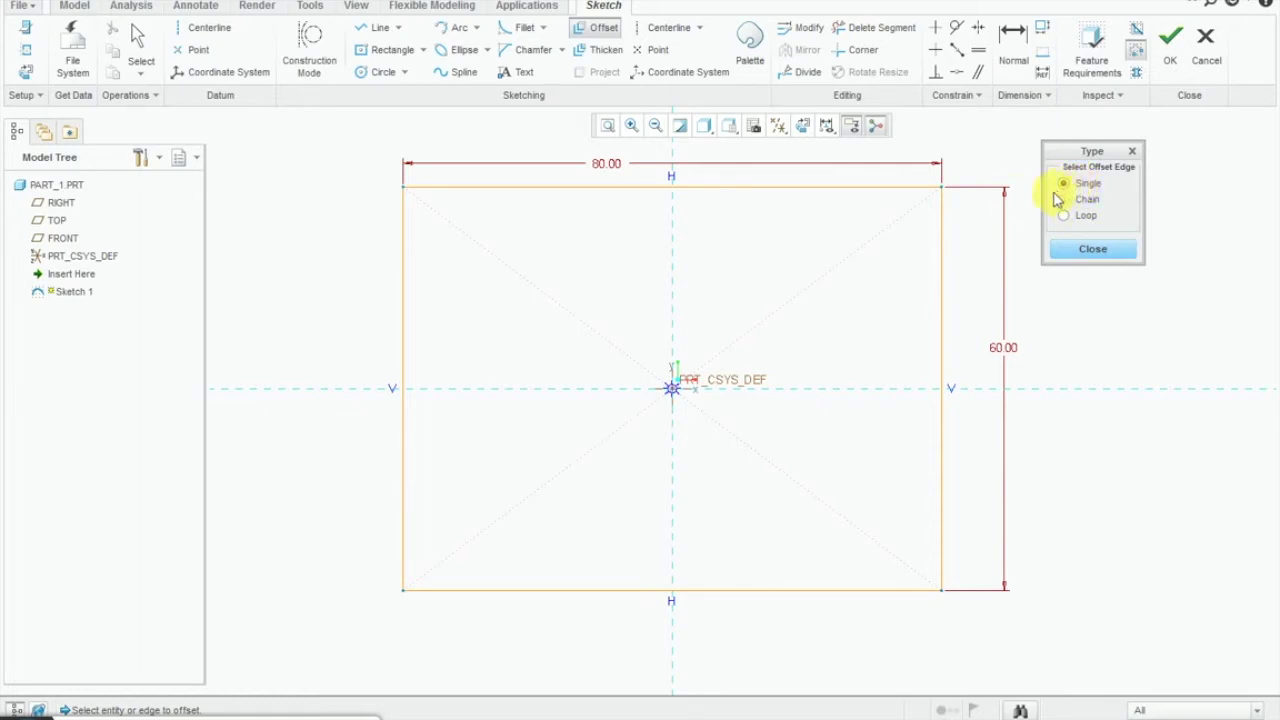
left_click(942, 232)
type("5")
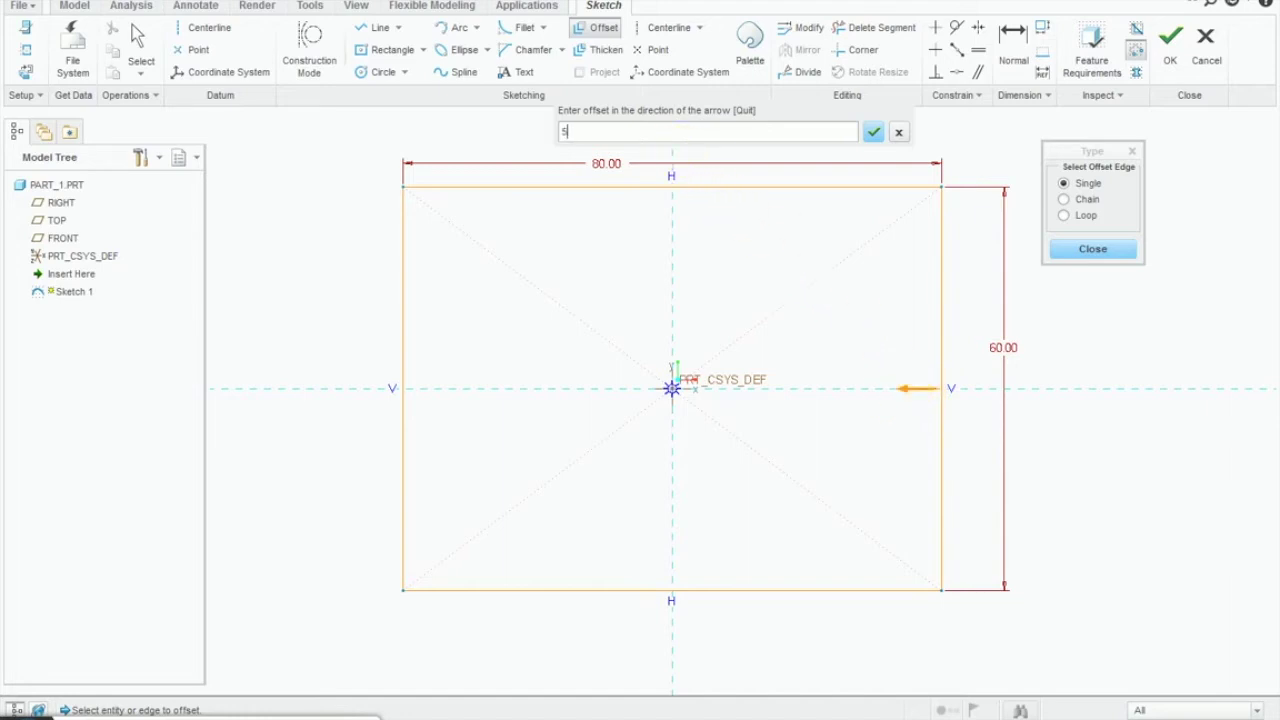
key("Return")
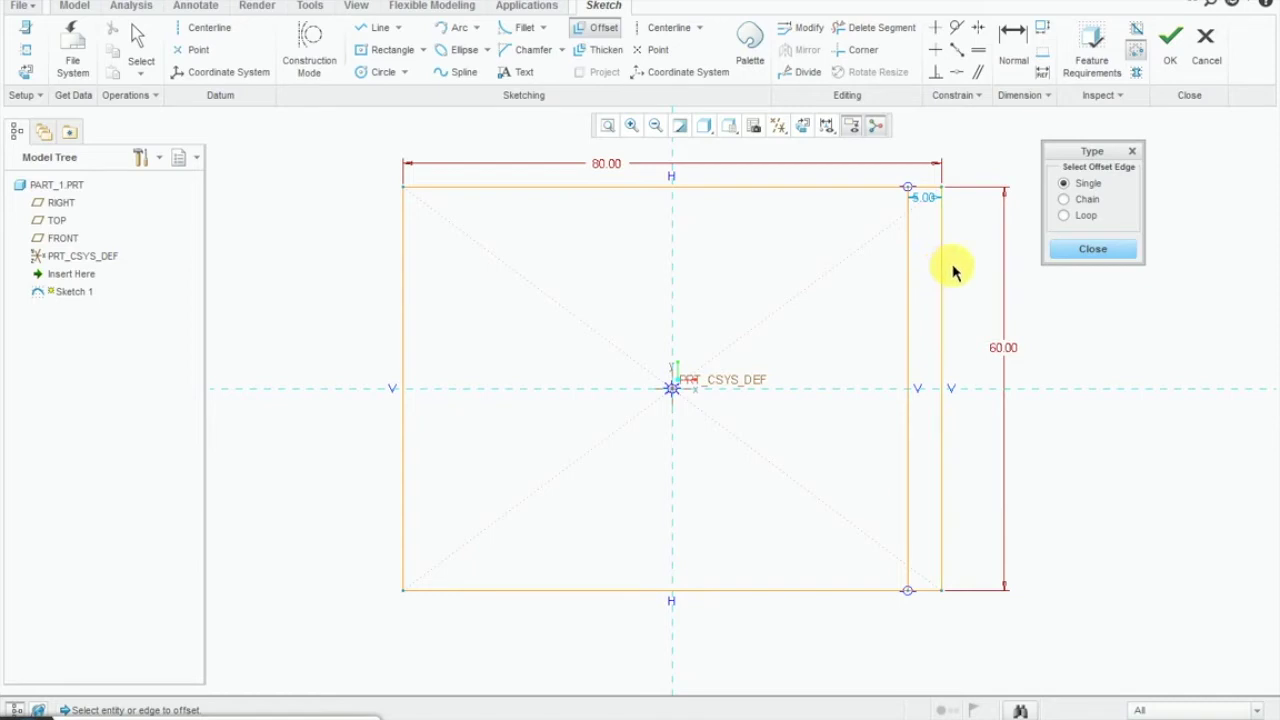
key("ctrl+z")
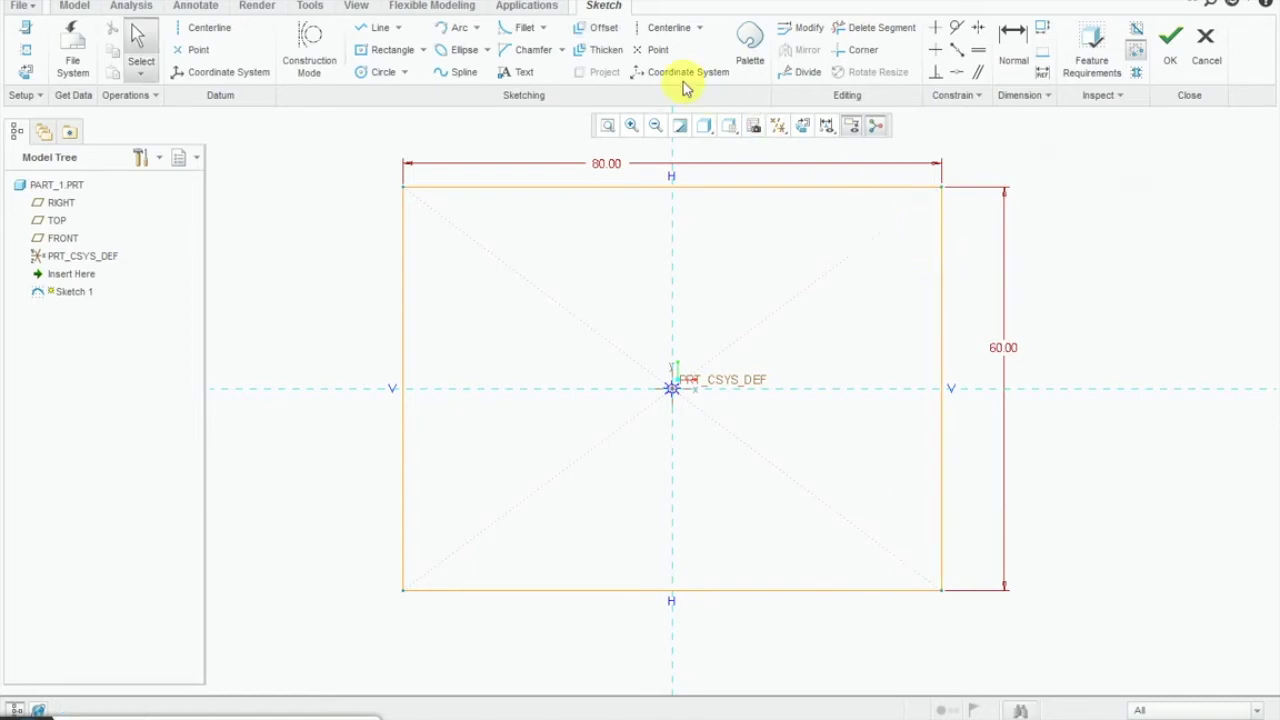
left_click(603, 28)
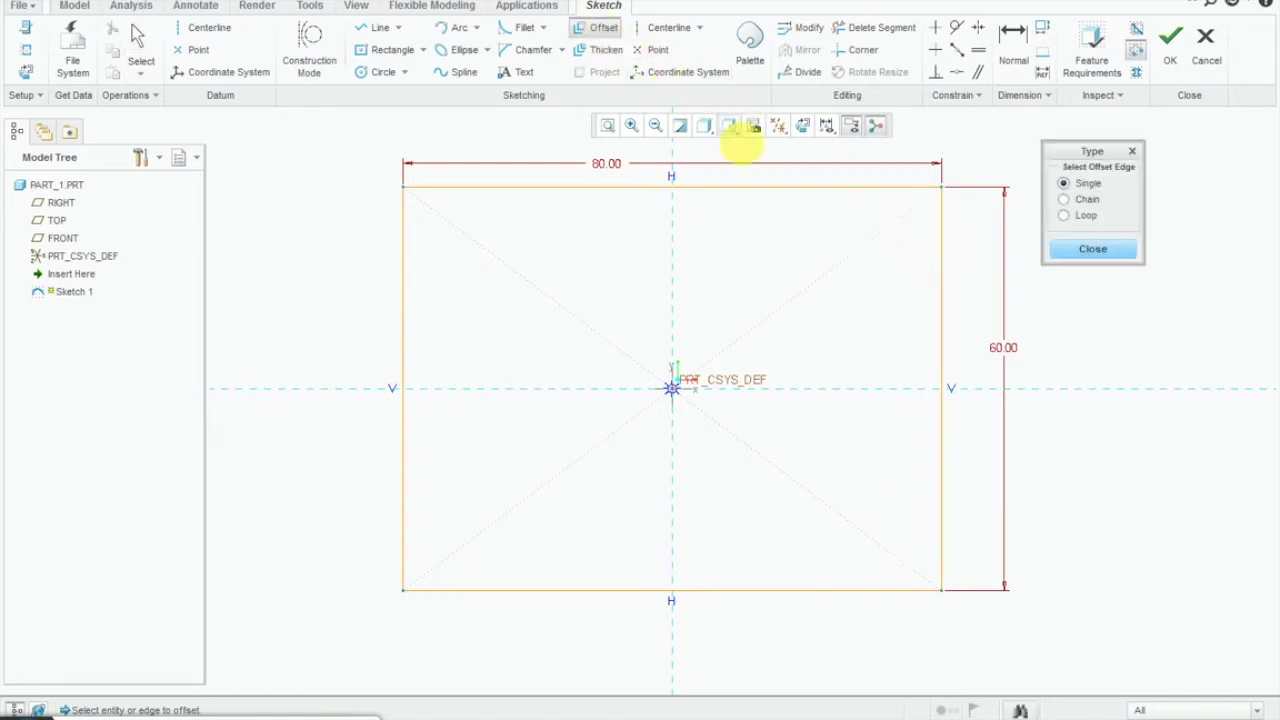
left_click(942, 238)
type("-5")
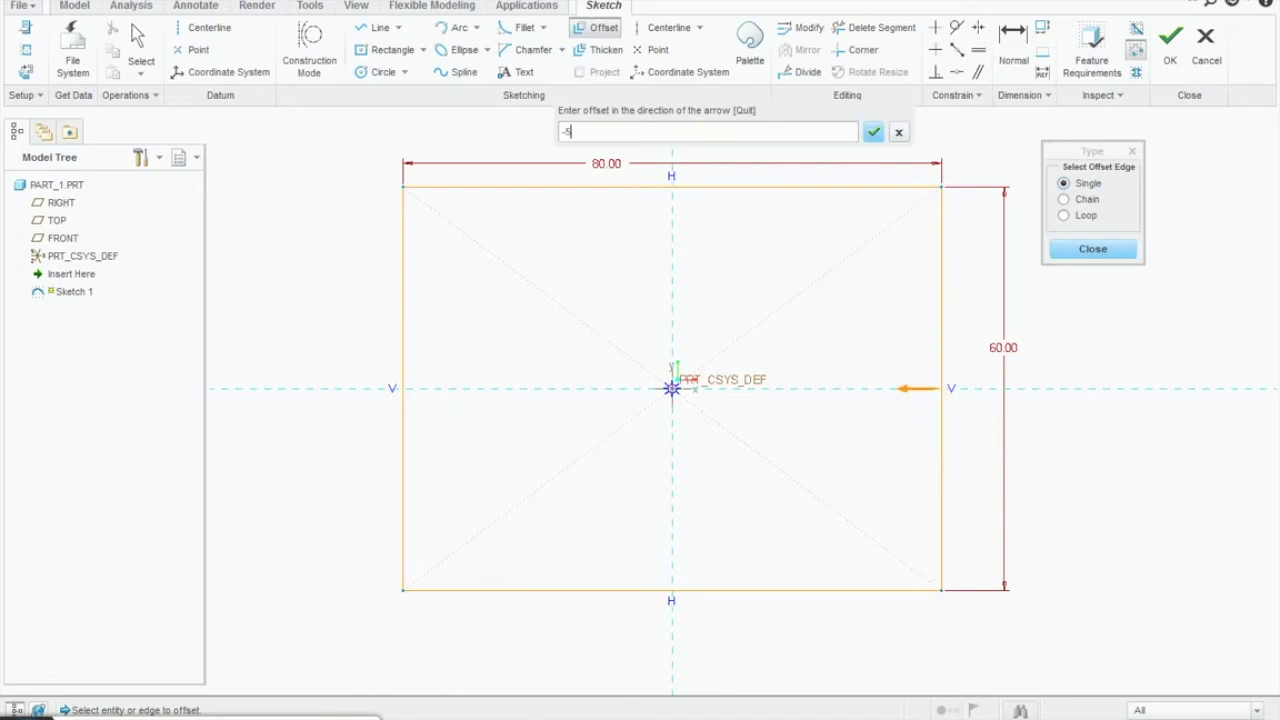
key("Return")
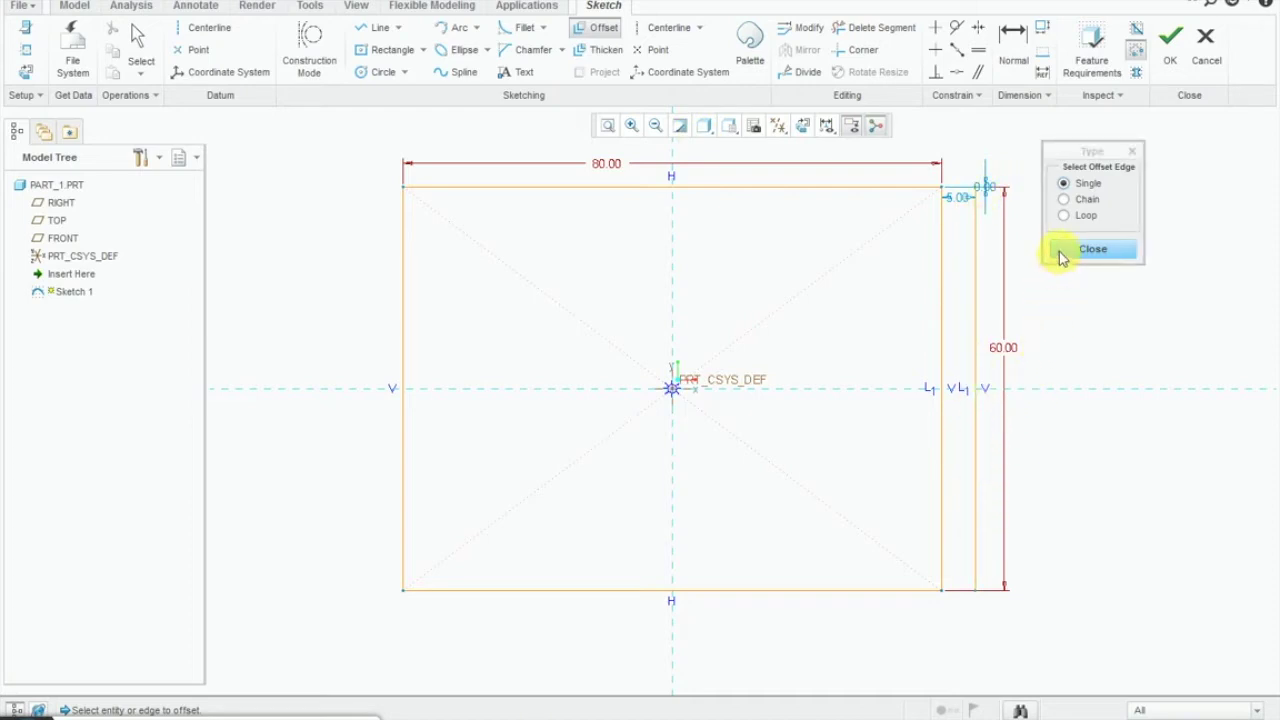
left_click(1062, 258)
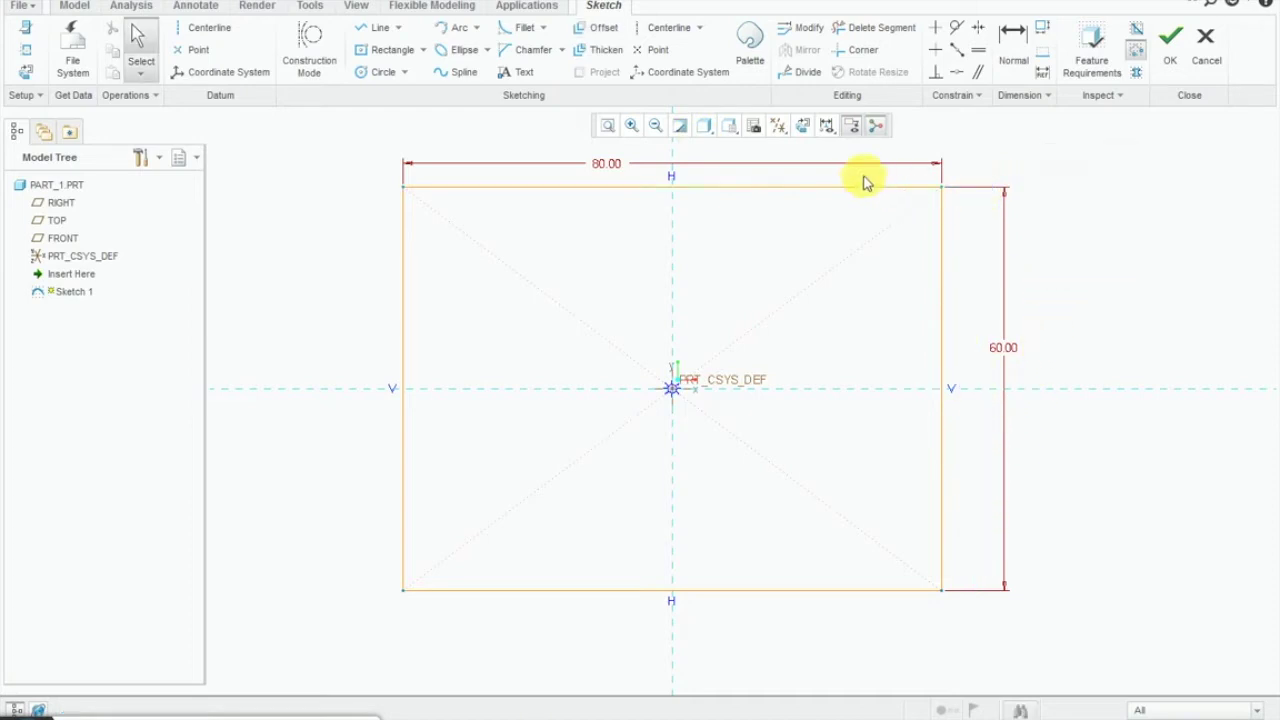
Offset the right-and-bottom edge chain 10 mm outside the rectangle.
left_click(620, 38)
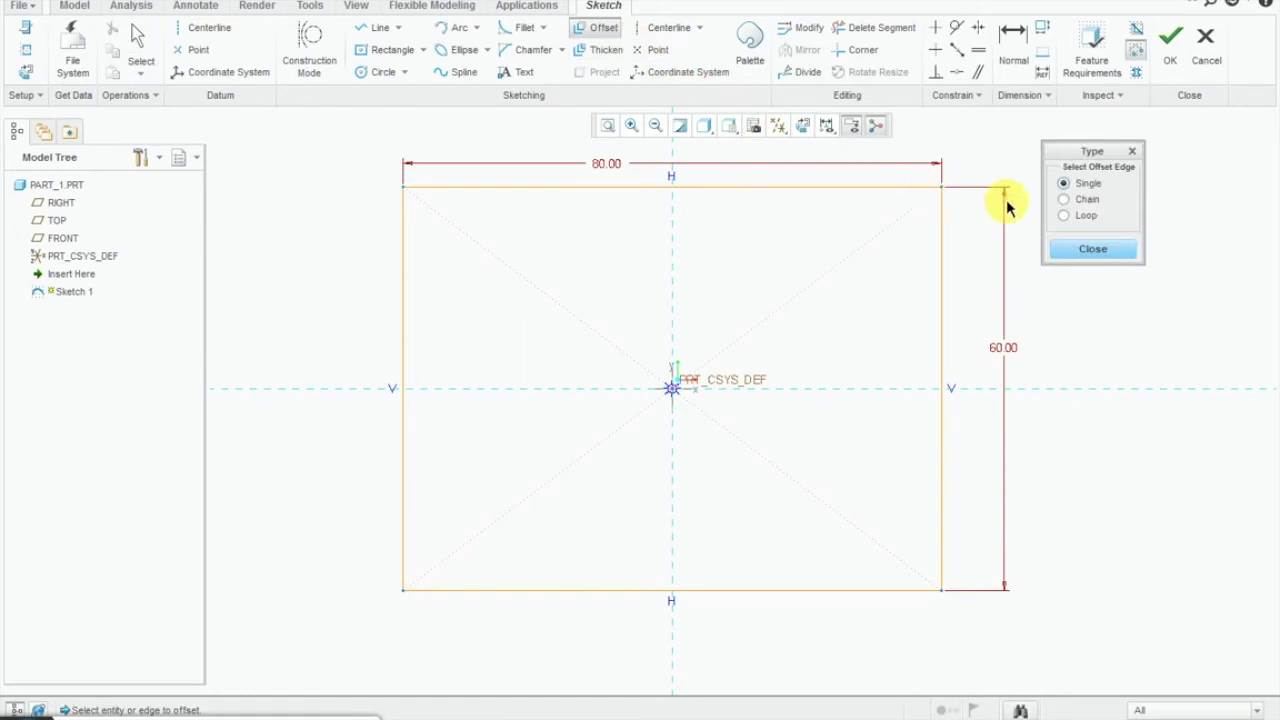
left_click(1064, 200)
left_click(941, 232)
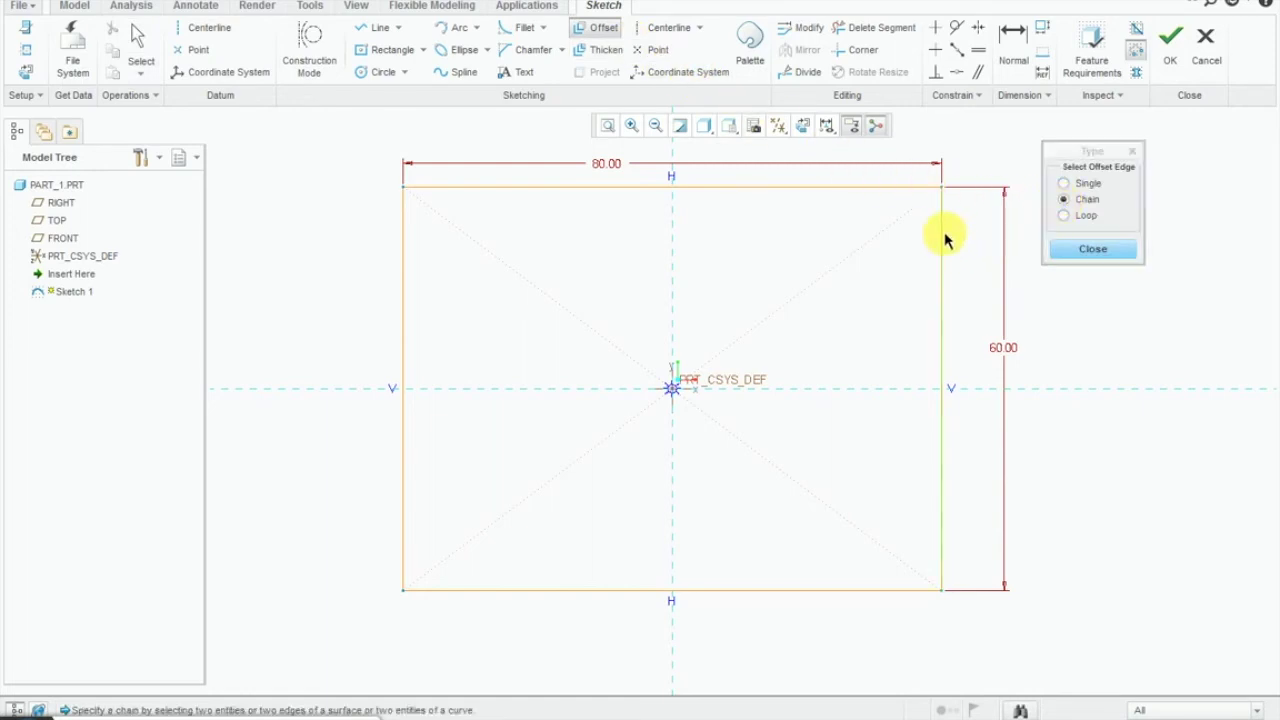
left_click(883, 590)
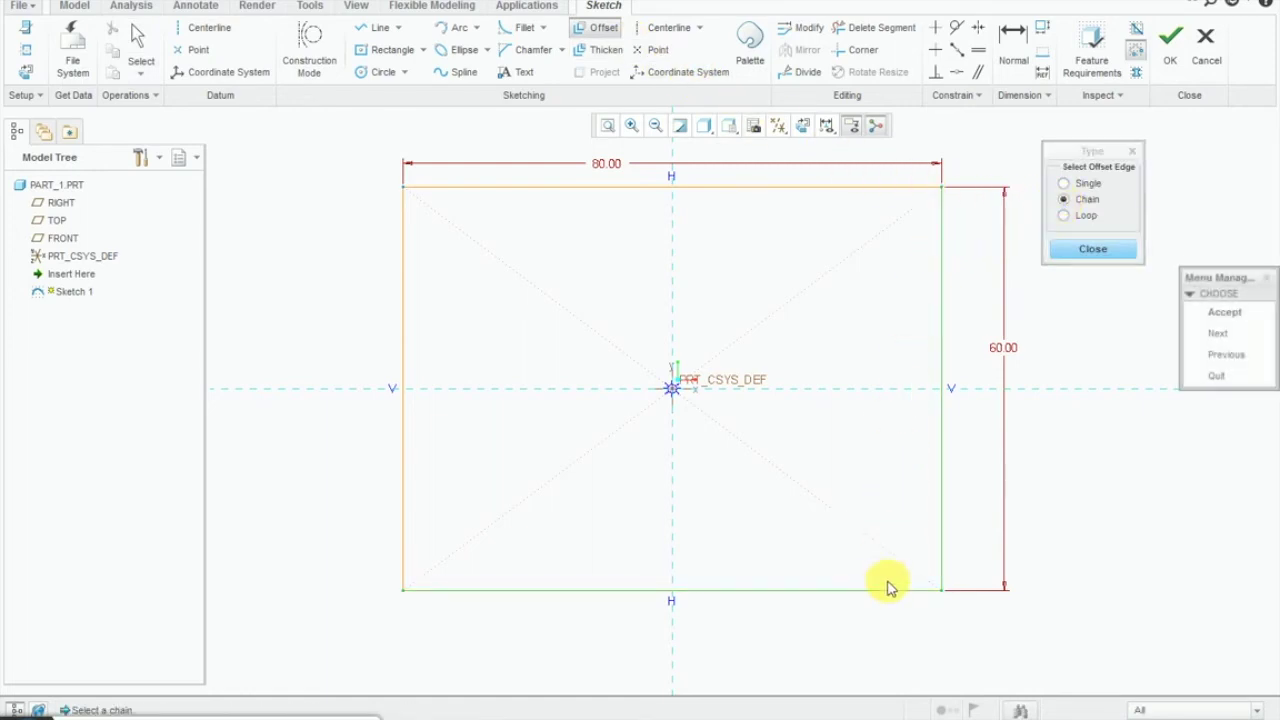
left_click(1224, 313)
type("-10")
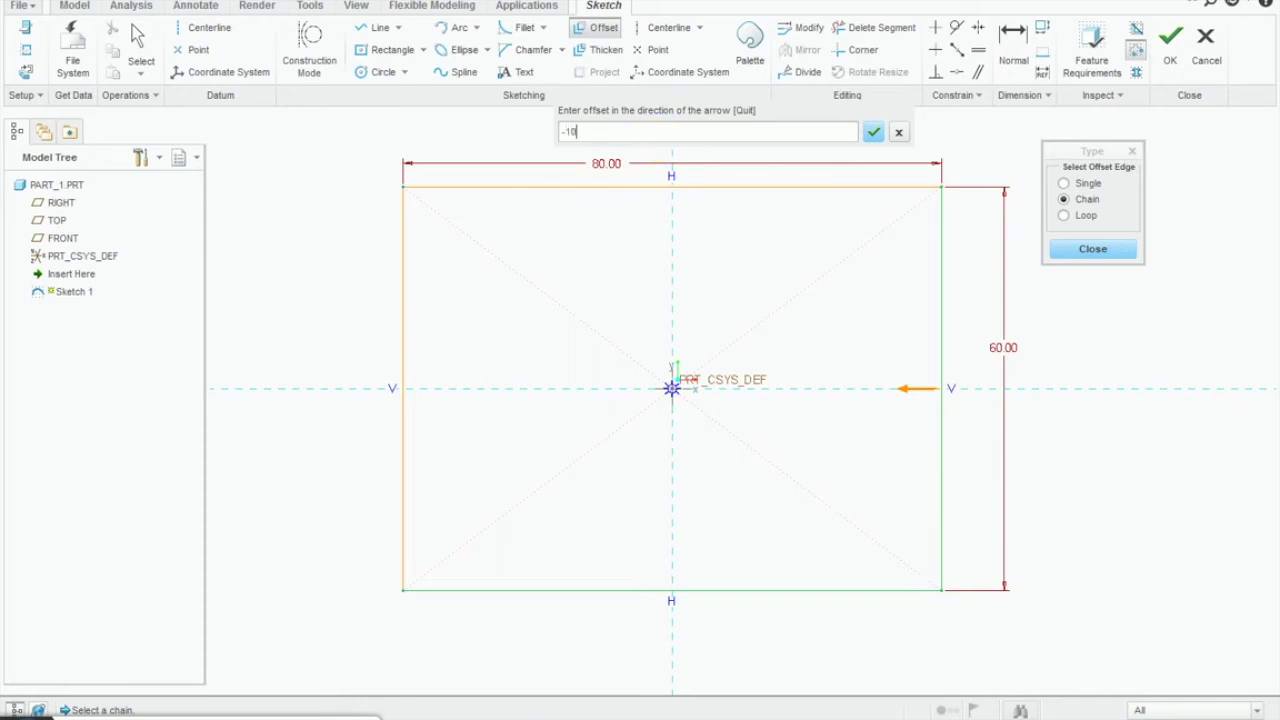
key("Return")
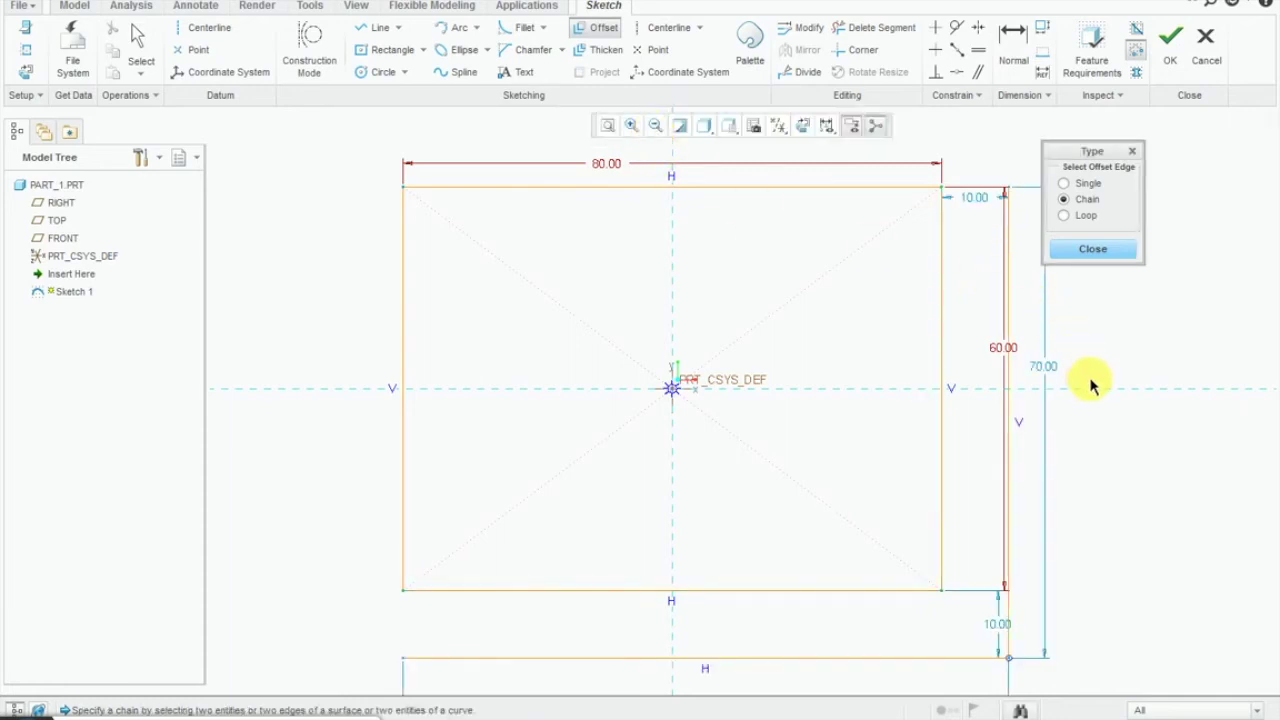
Pan and tilt the view, then restore the flat face-on sketch view.
middle_click_drag(1085, 440, 1046, 349, "shift")
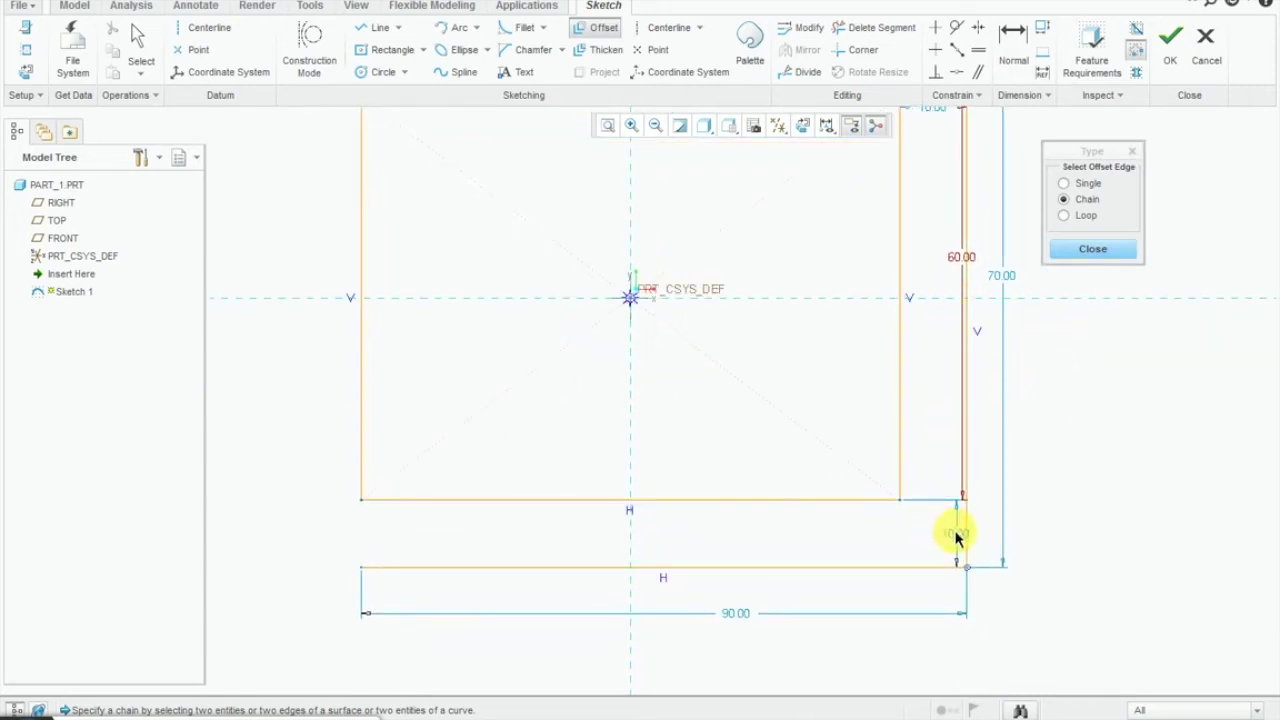
middle_click_drag(1000, 443, 1034, 427)
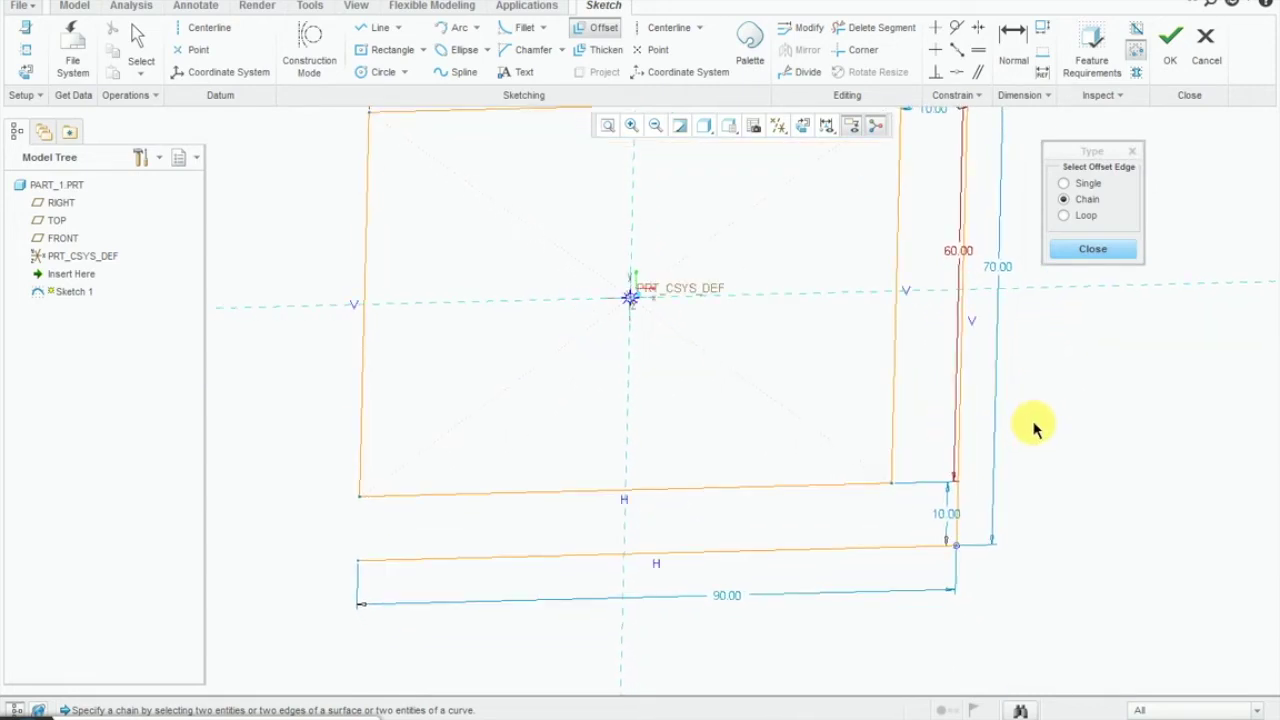
left_click(805, 125)
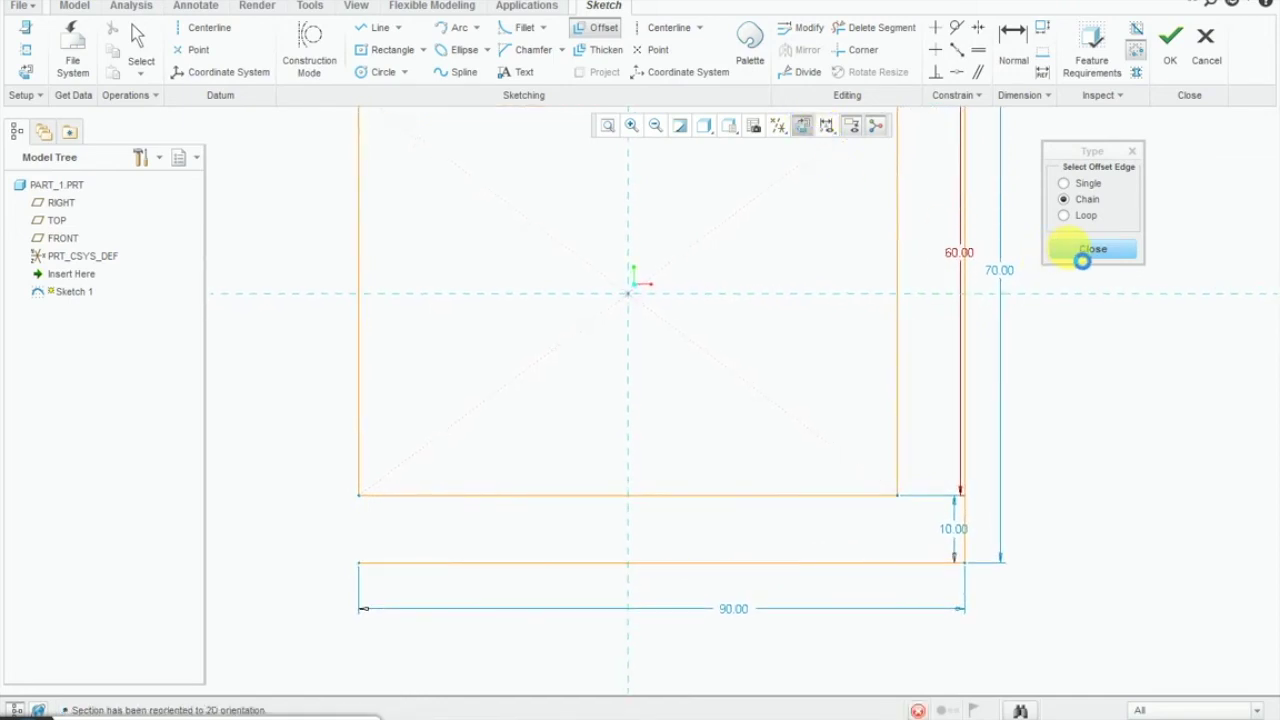
Offset the rectangle's whole loop 5 mm inward.
left_click(1073, 248)
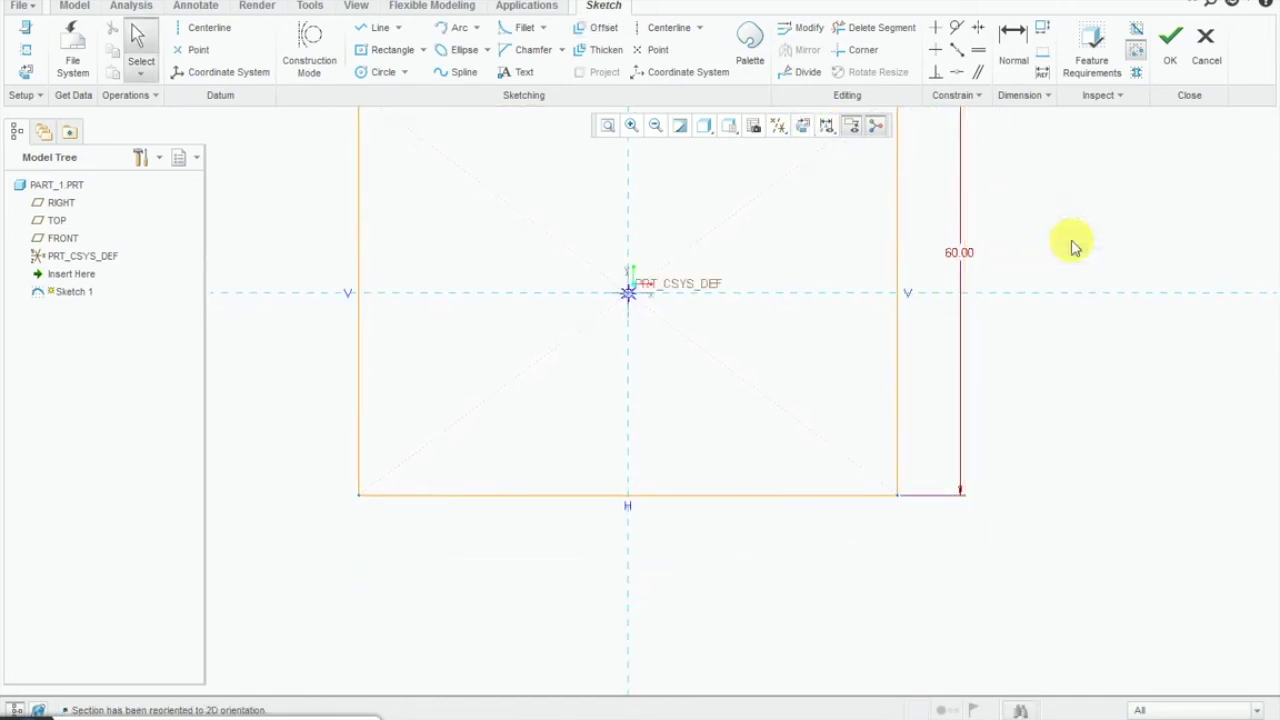
left_click(600, 27)
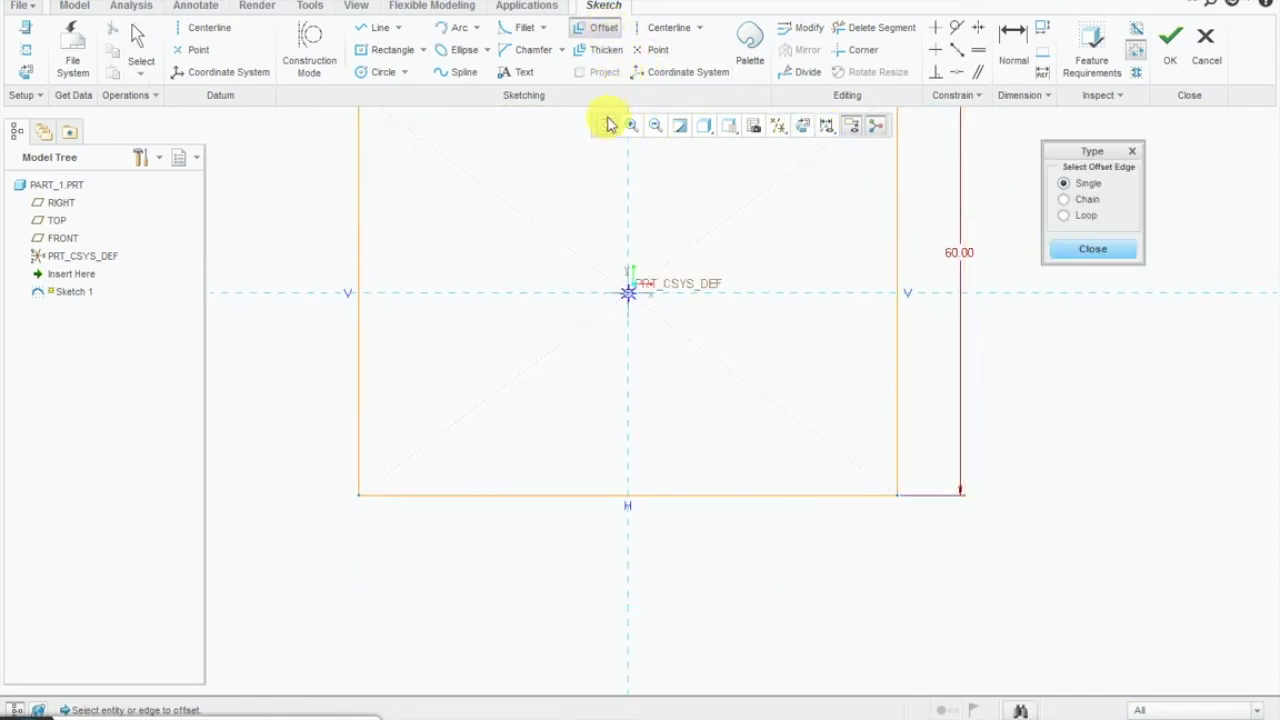
left_click(607, 125)
left_click(1077, 220)
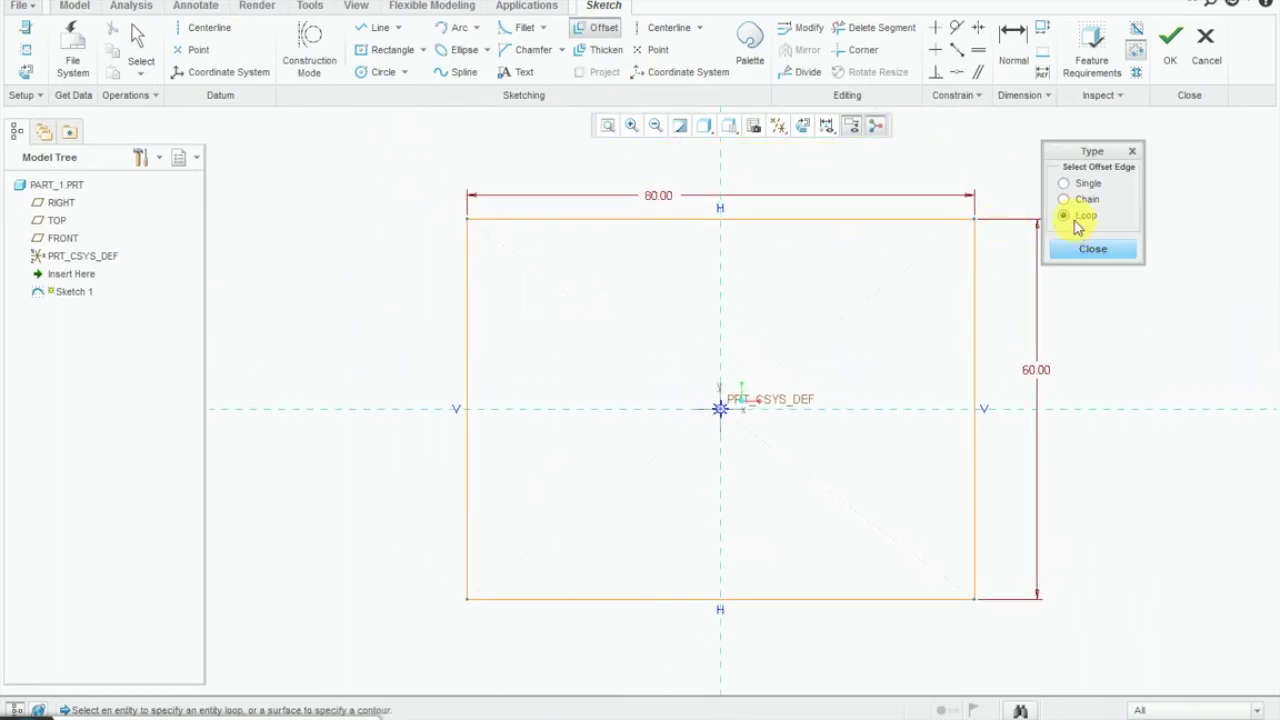
left_click(876, 219)
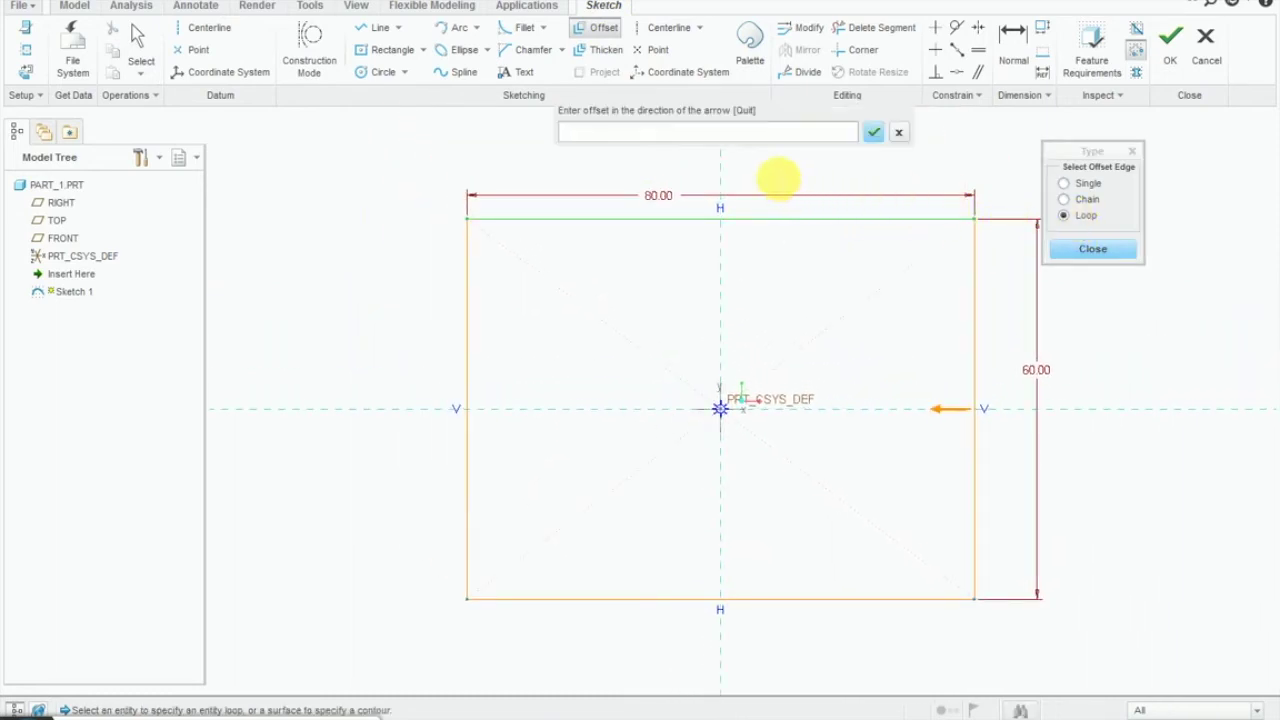
type("5")
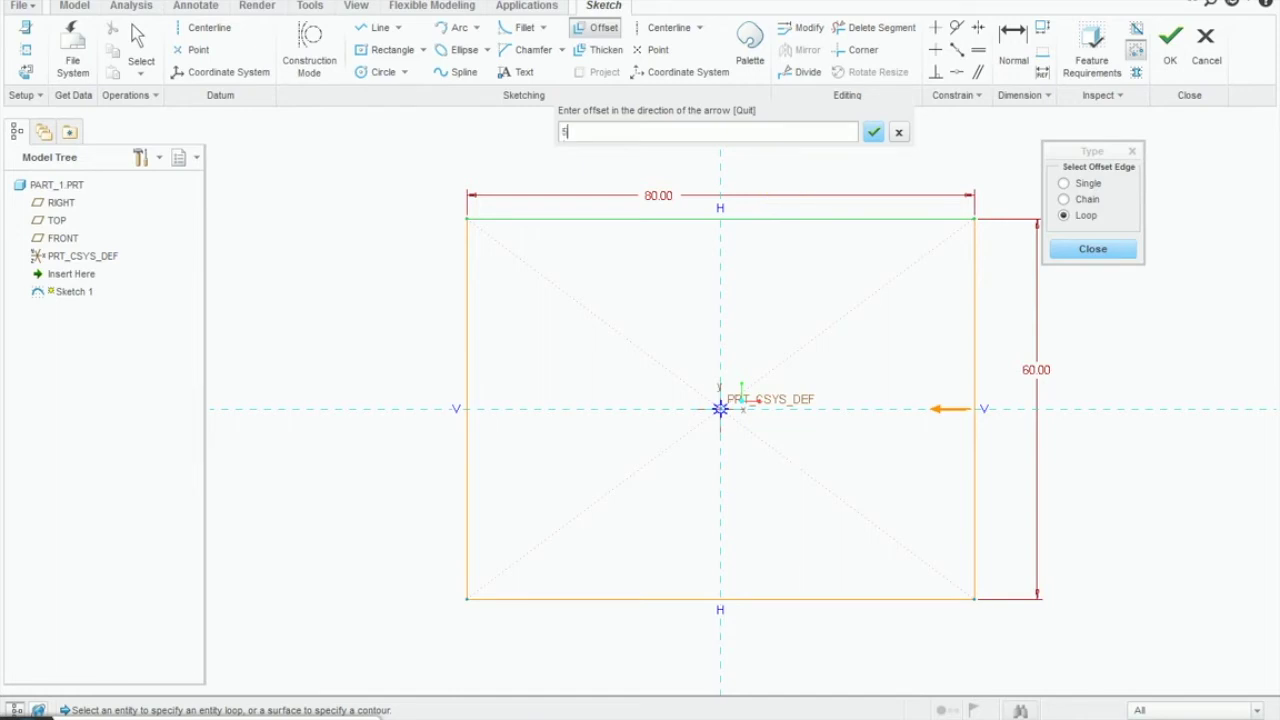
key("Return")
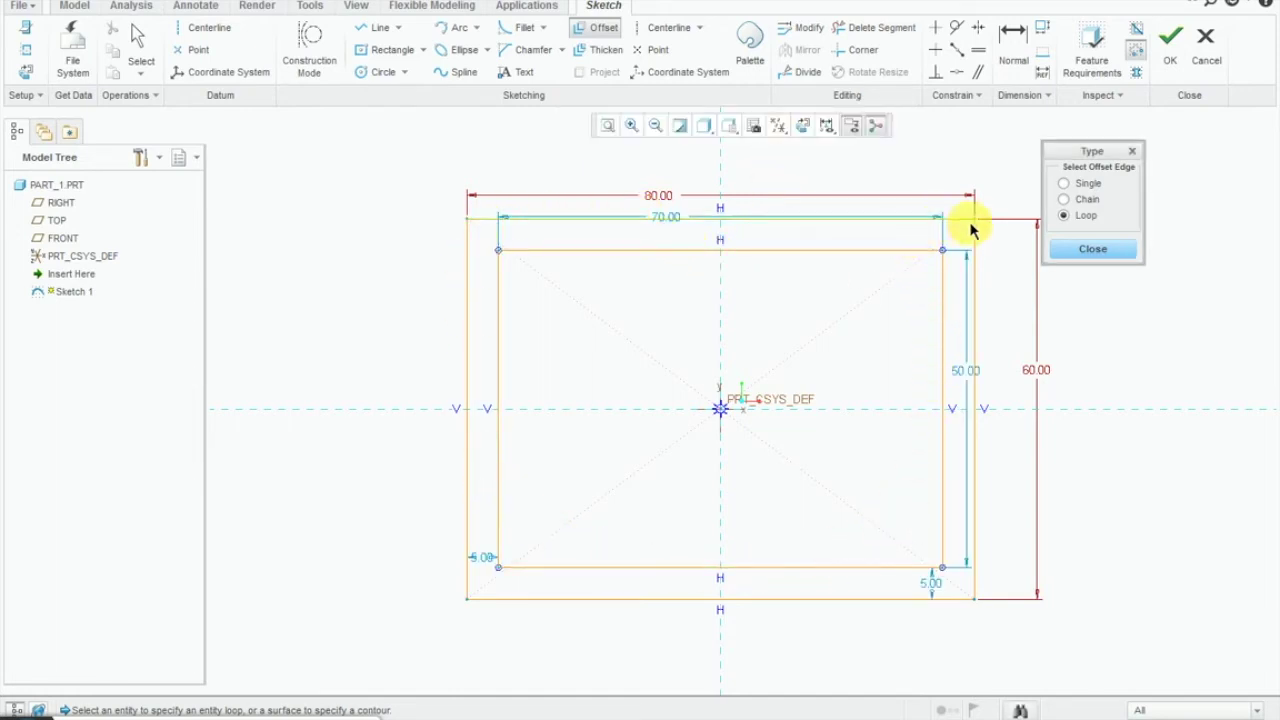
Finish the offset and hide all sketch dimensions.
left_click(1077, 251)
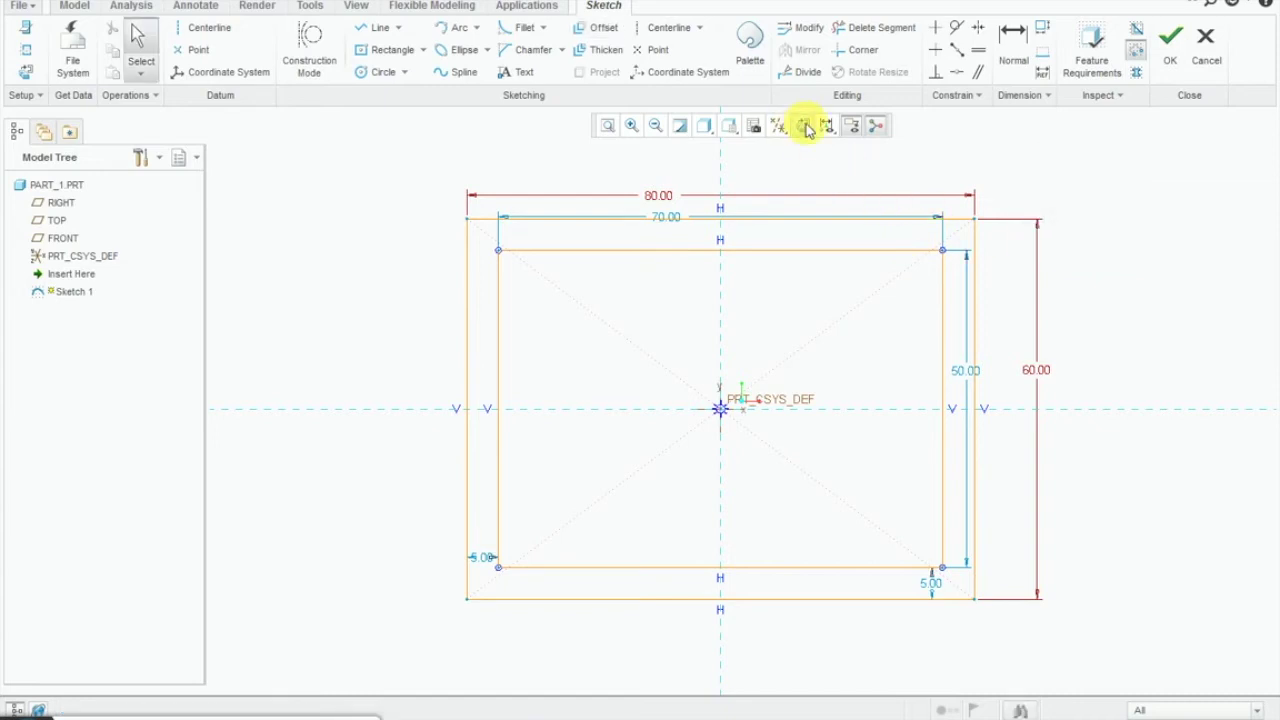
left_click(826, 125)
left_click(827, 168)
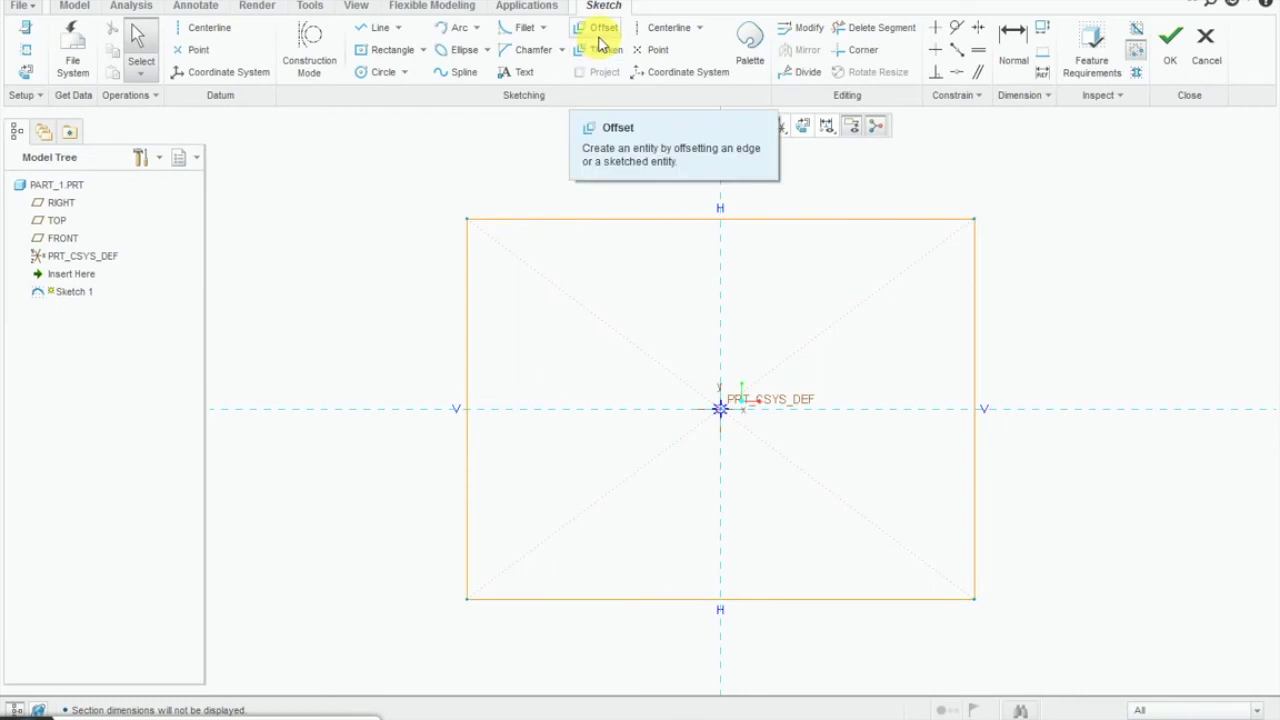
Add a loop offset 5 mm inside the rectangle.
left_click(599, 37)
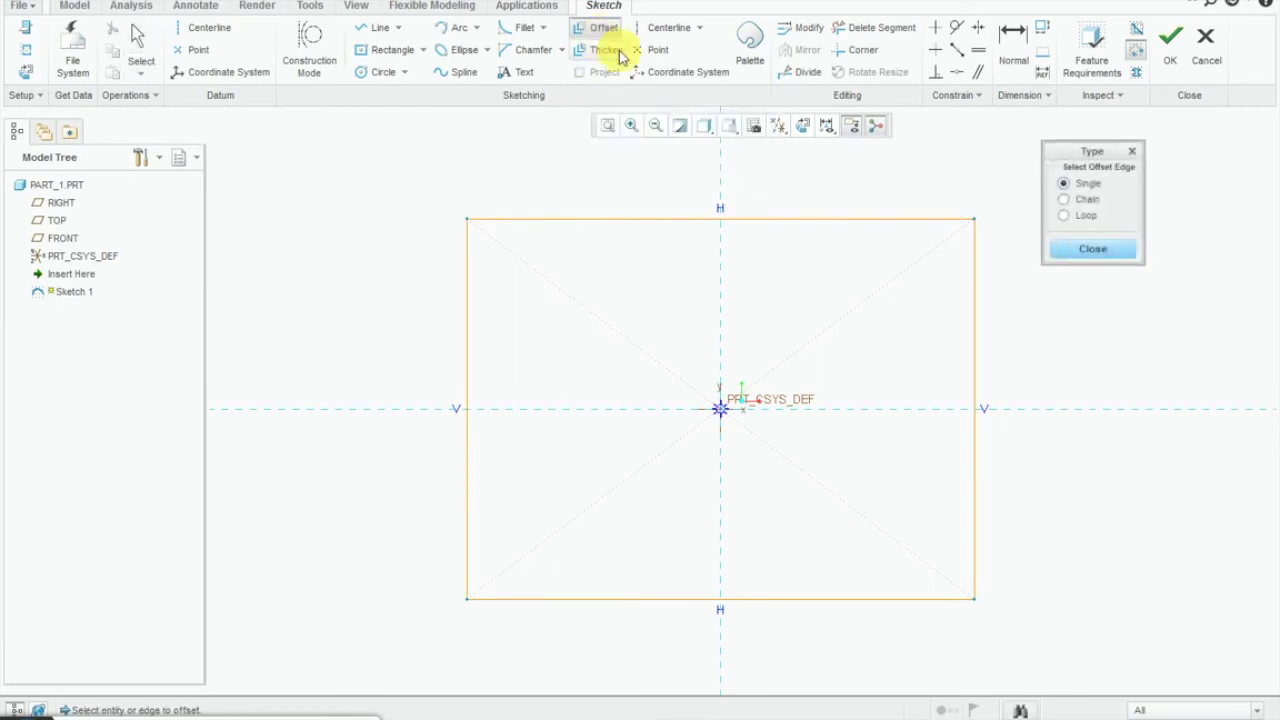
left_click(1064, 216)
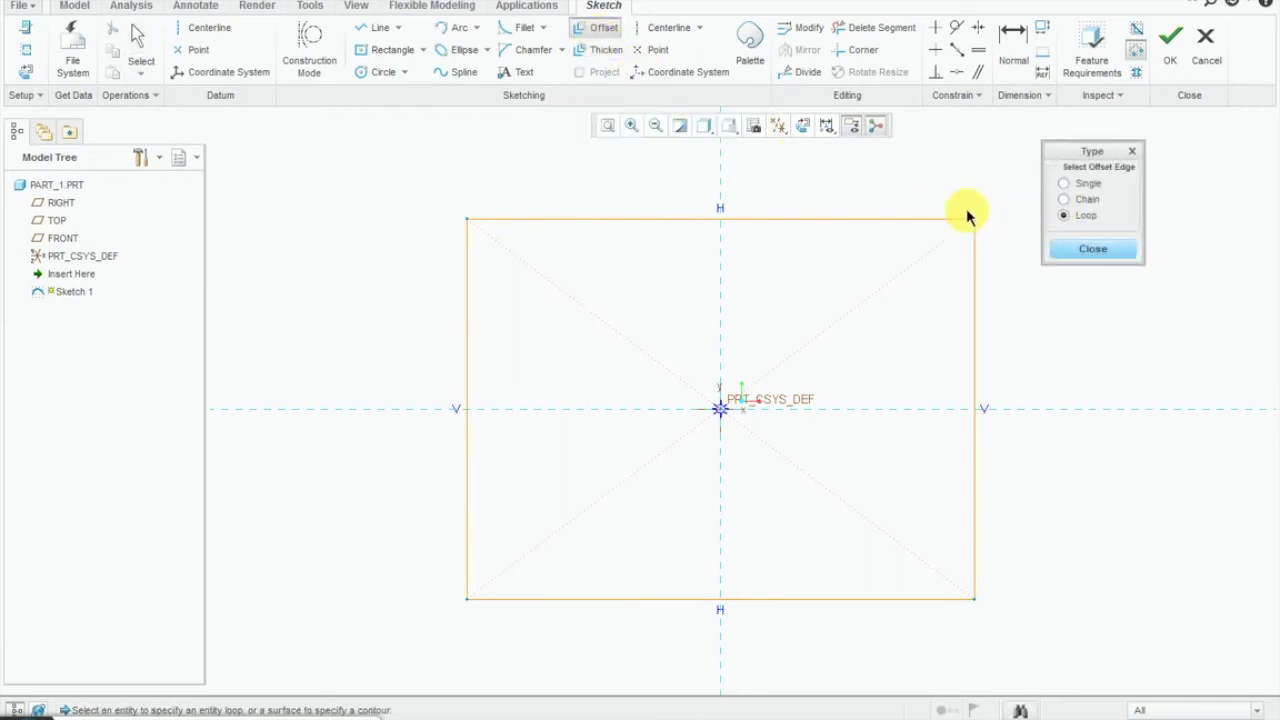
left_click(907, 220)
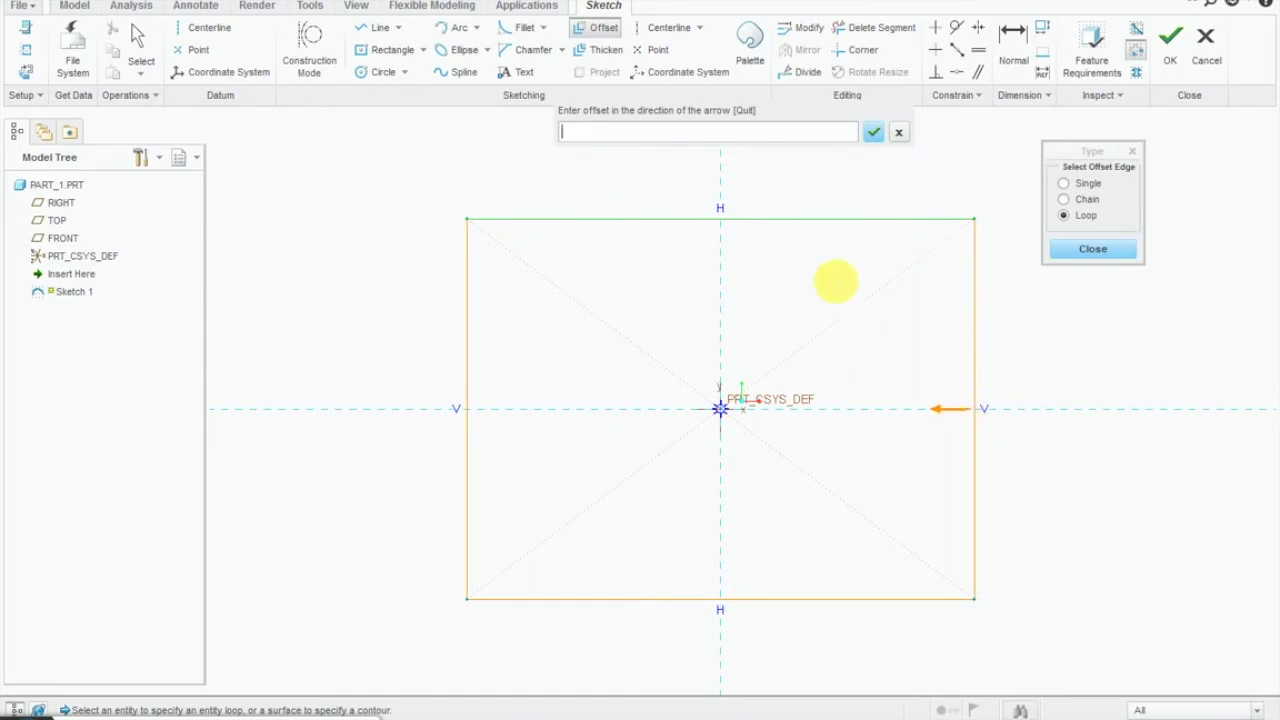
type("5")
key("Return")
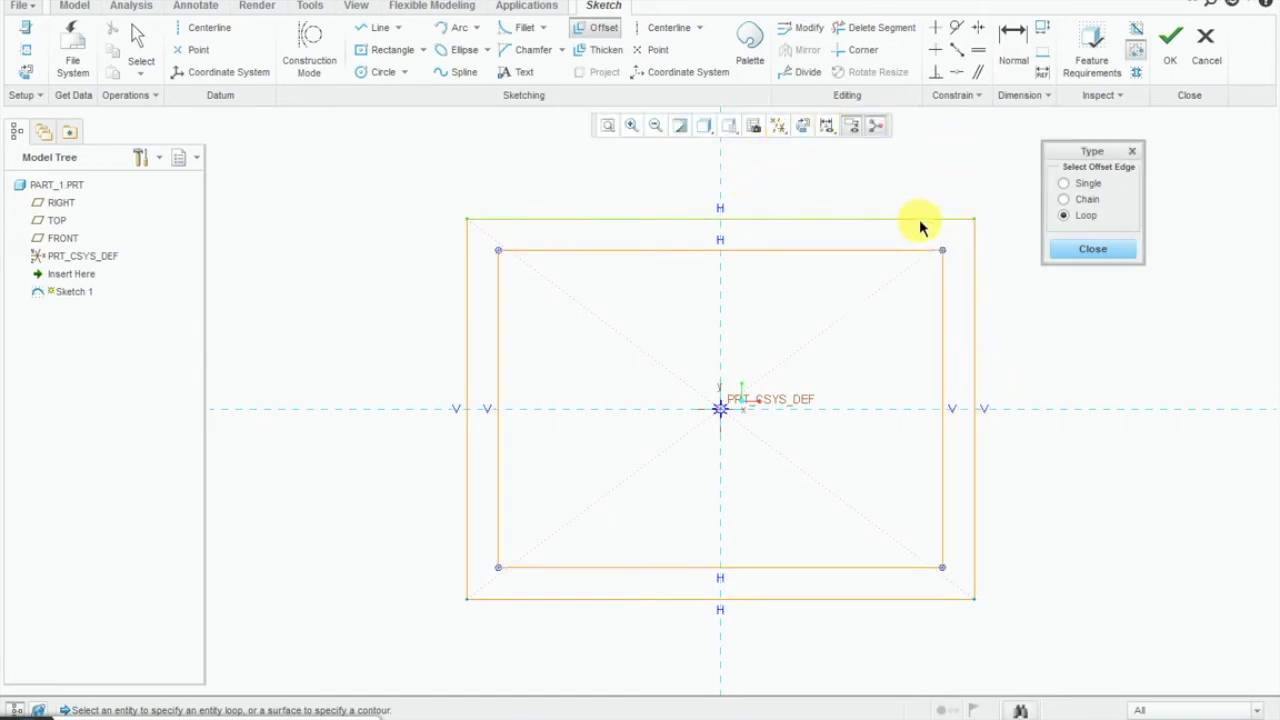
left_click(1074, 249)
Add a second loop offset outward around the original rectangle.
left_click(604, 28)
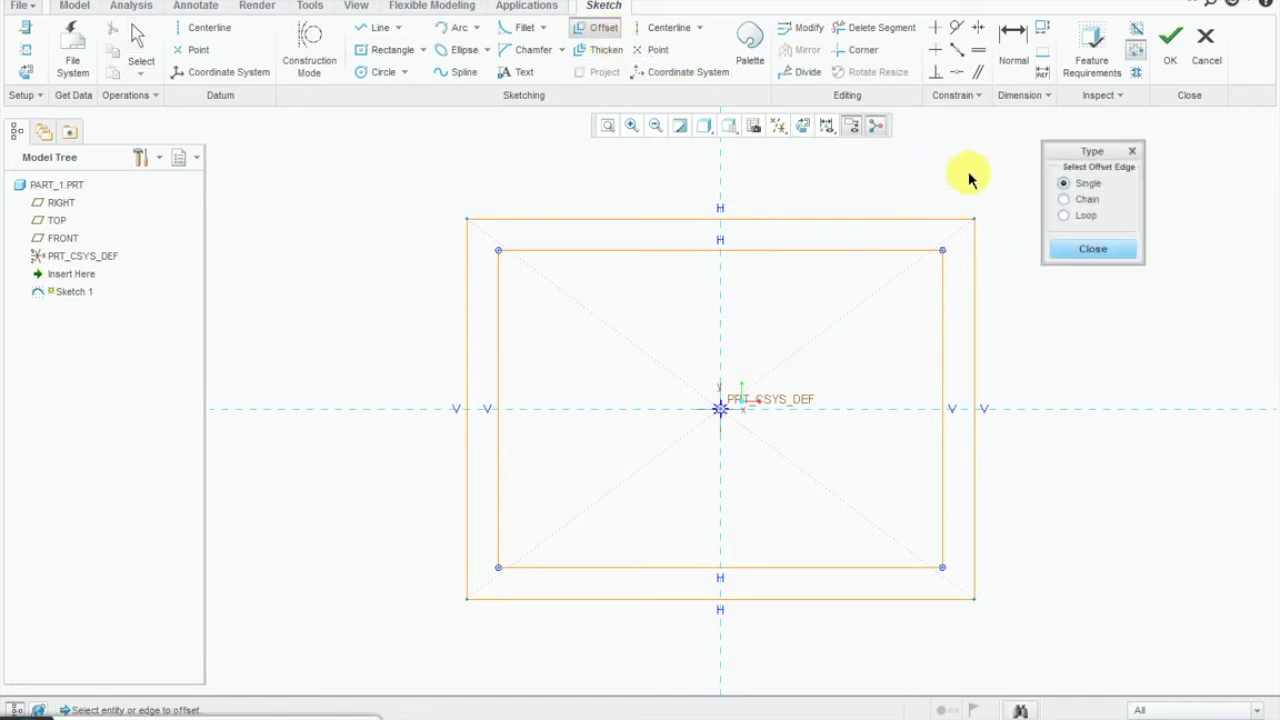
left_click(1064, 215)
left_click(890, 218)
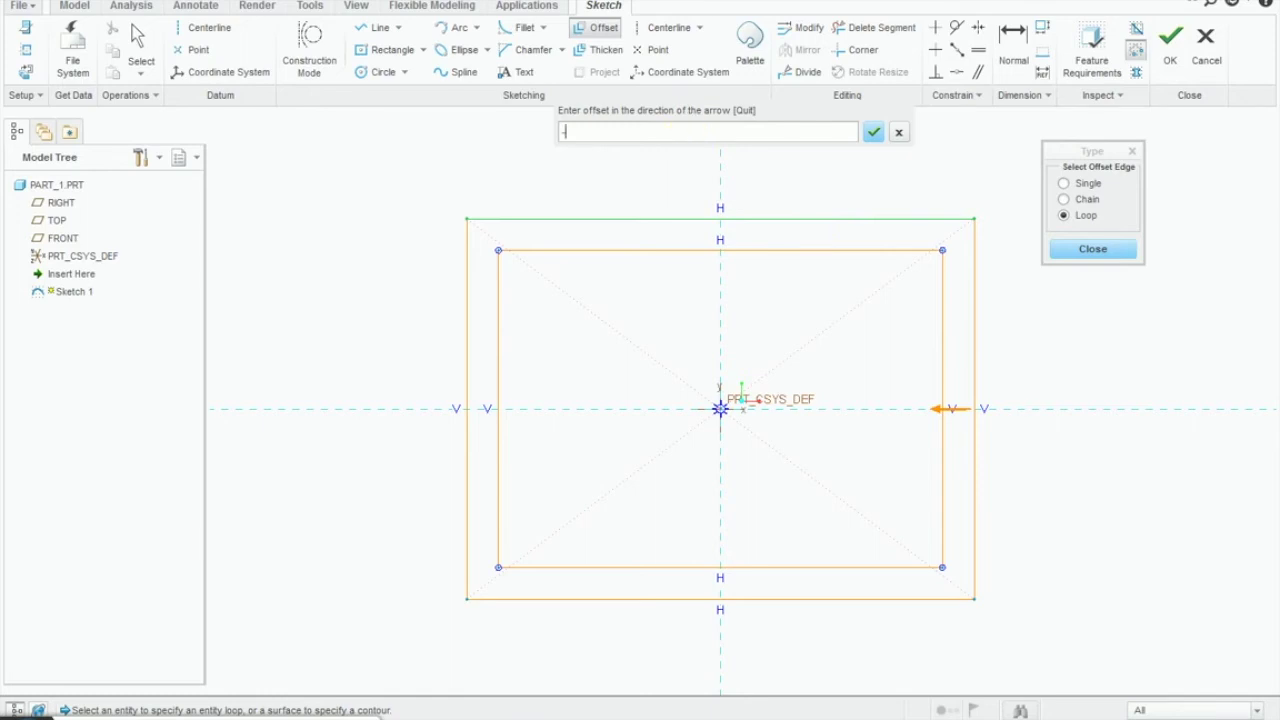
key("Return")
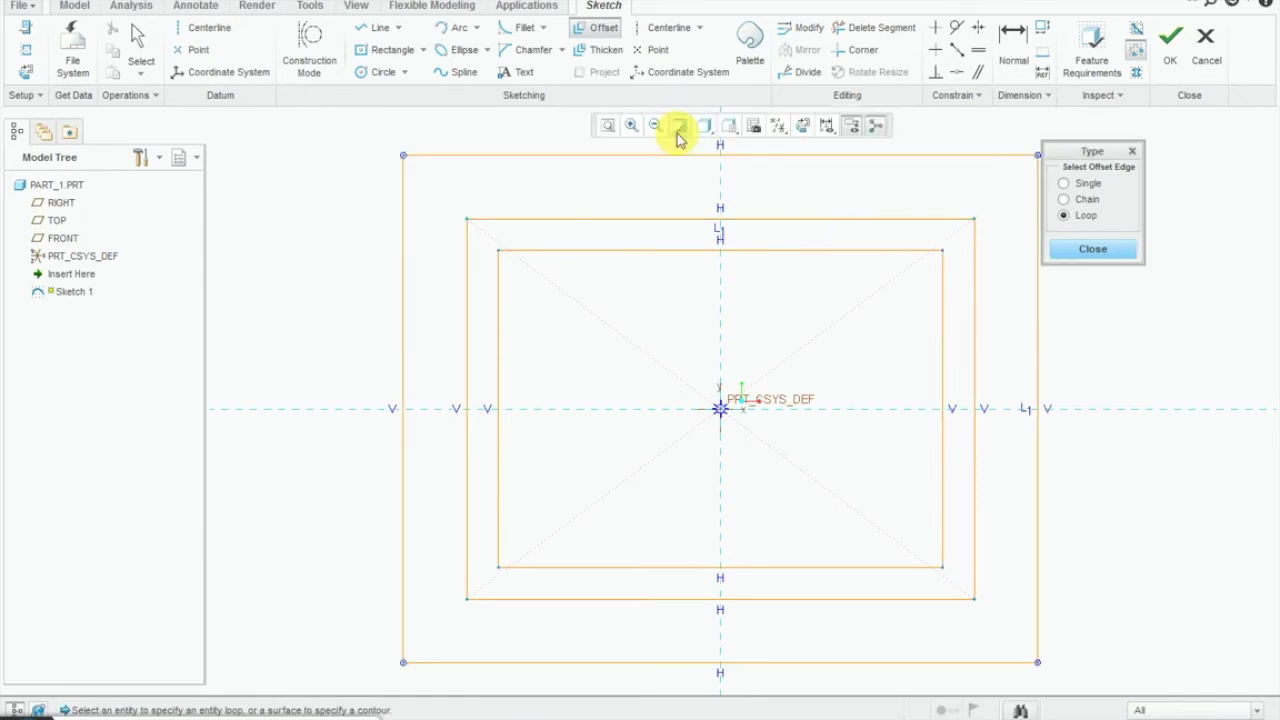
left_click(1077, 251)
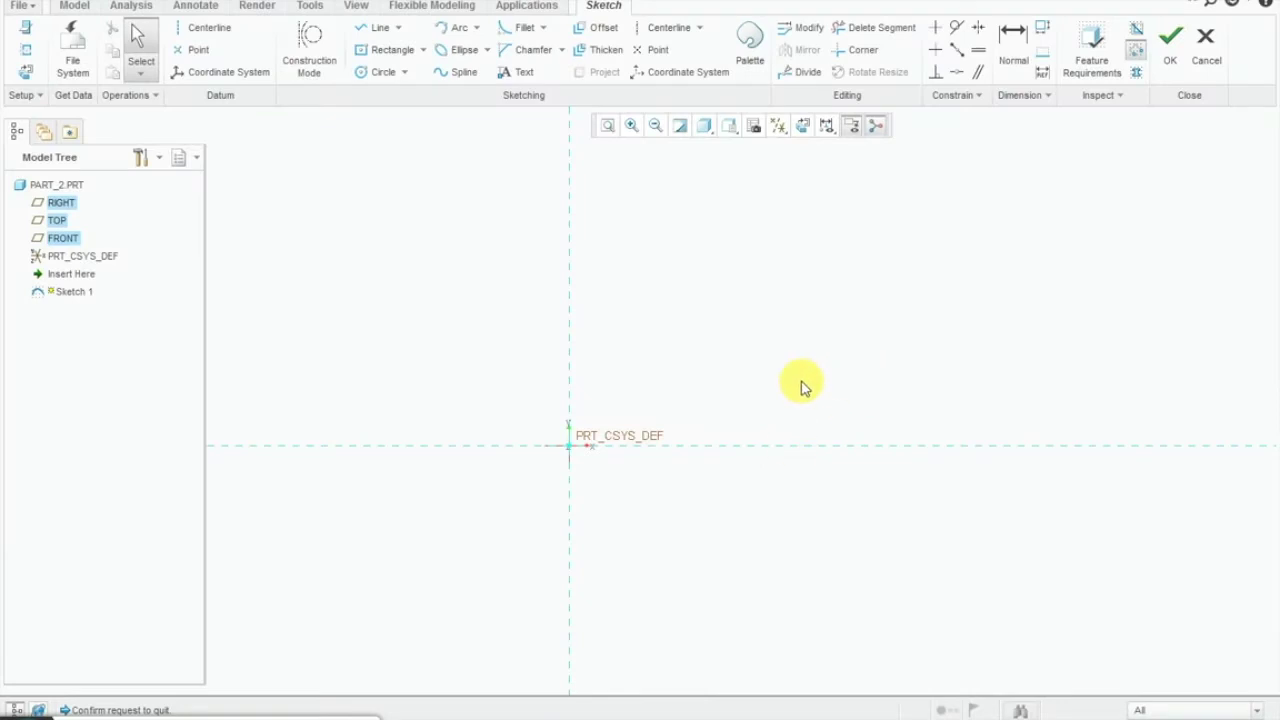
Draw a horizontal line from the origin and set its length to 250.
left_click(378, 28)
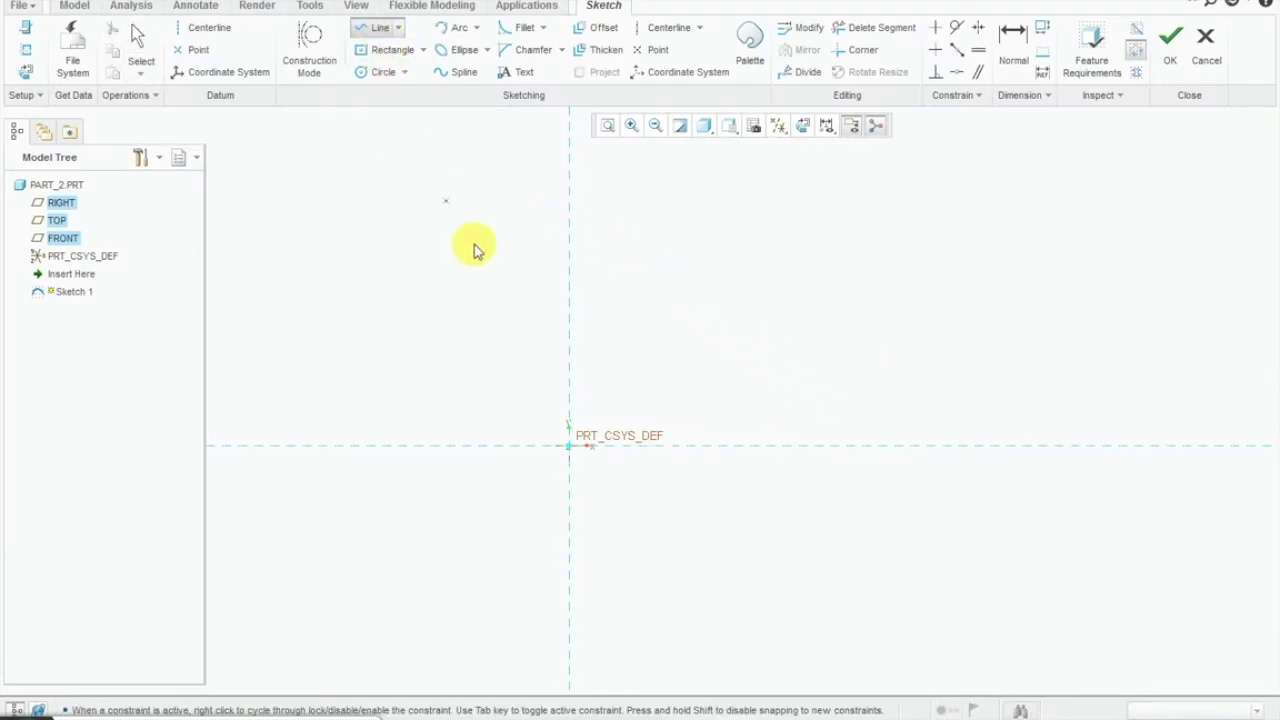
left_click(569, 445)
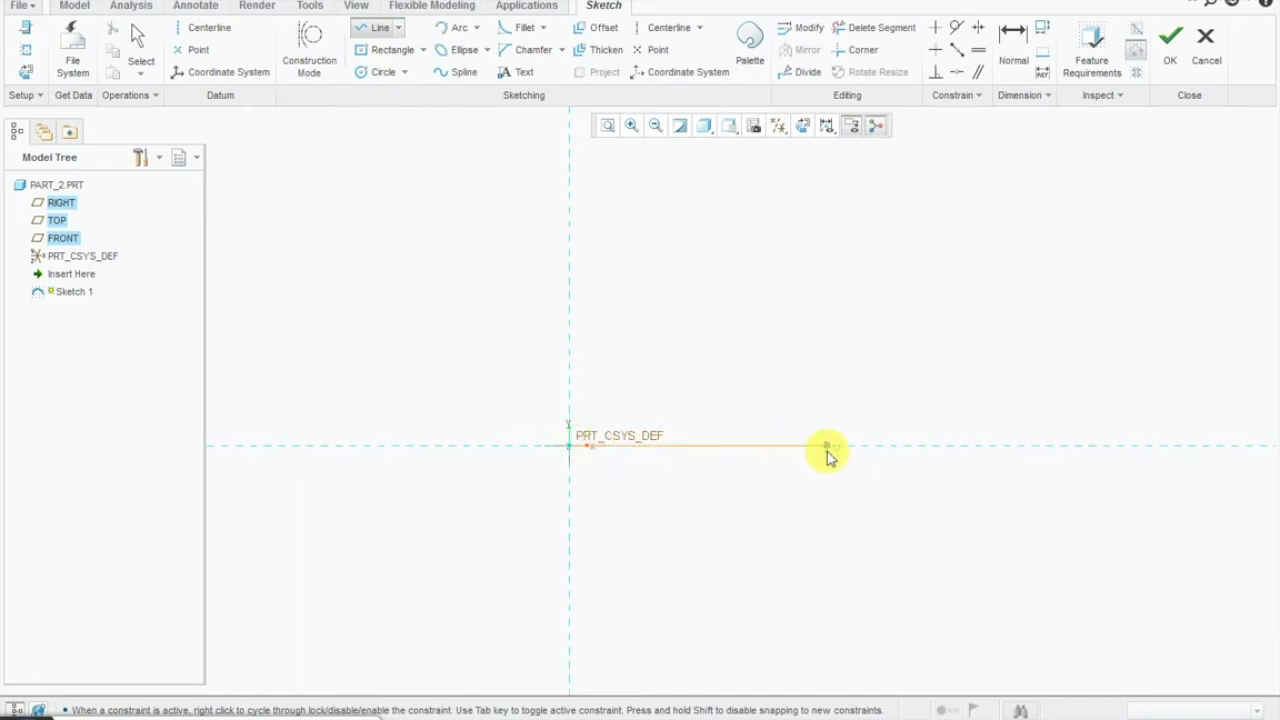
left_click(826, 445)
key("Escape")
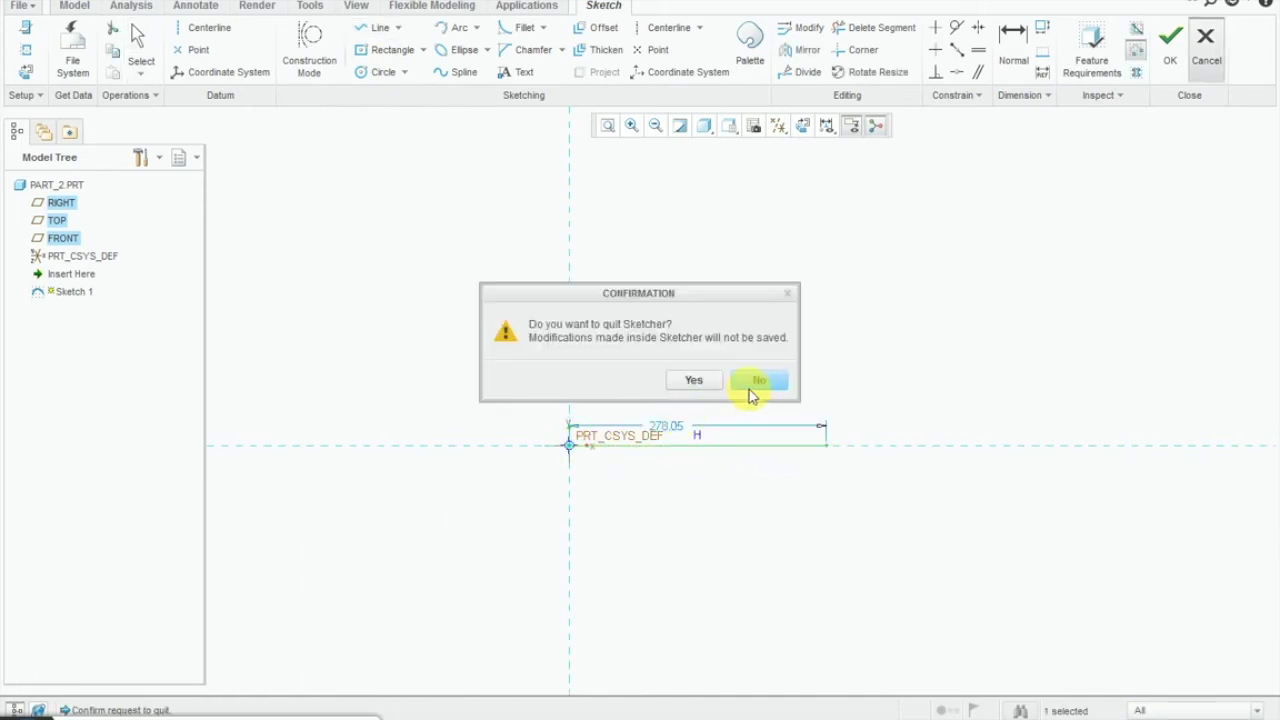
left_click(756, 383)
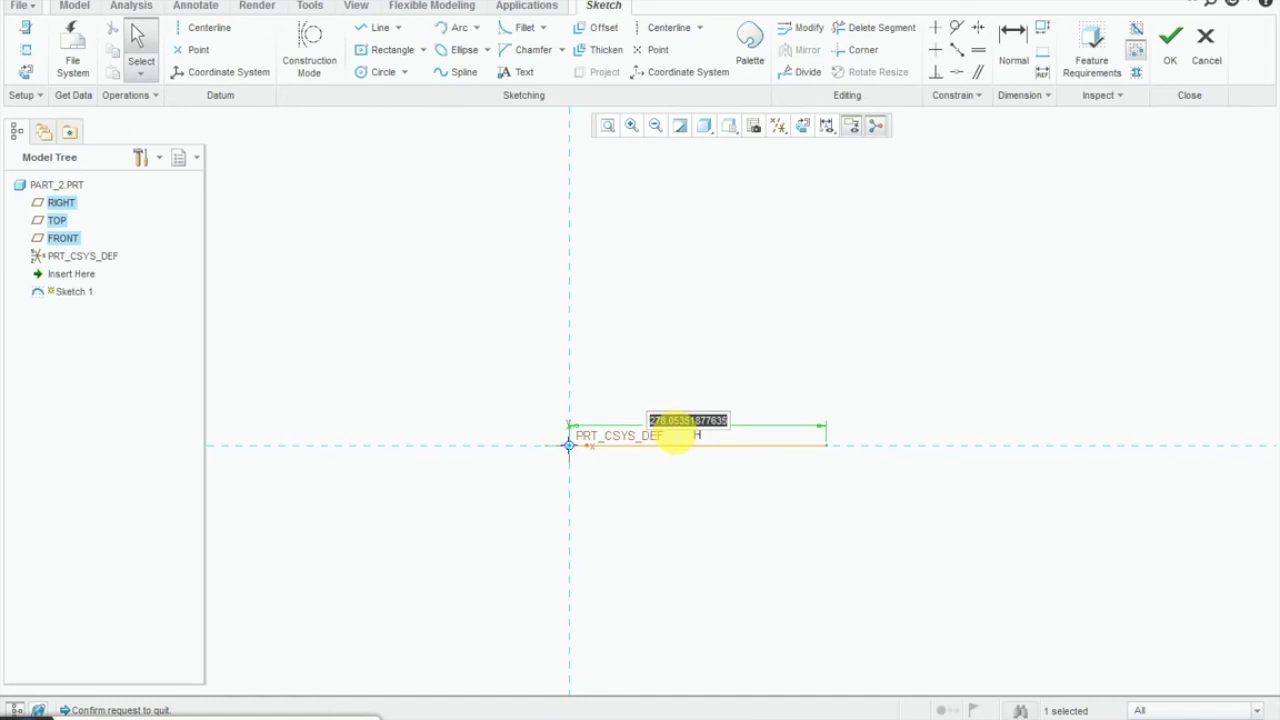
type("250")
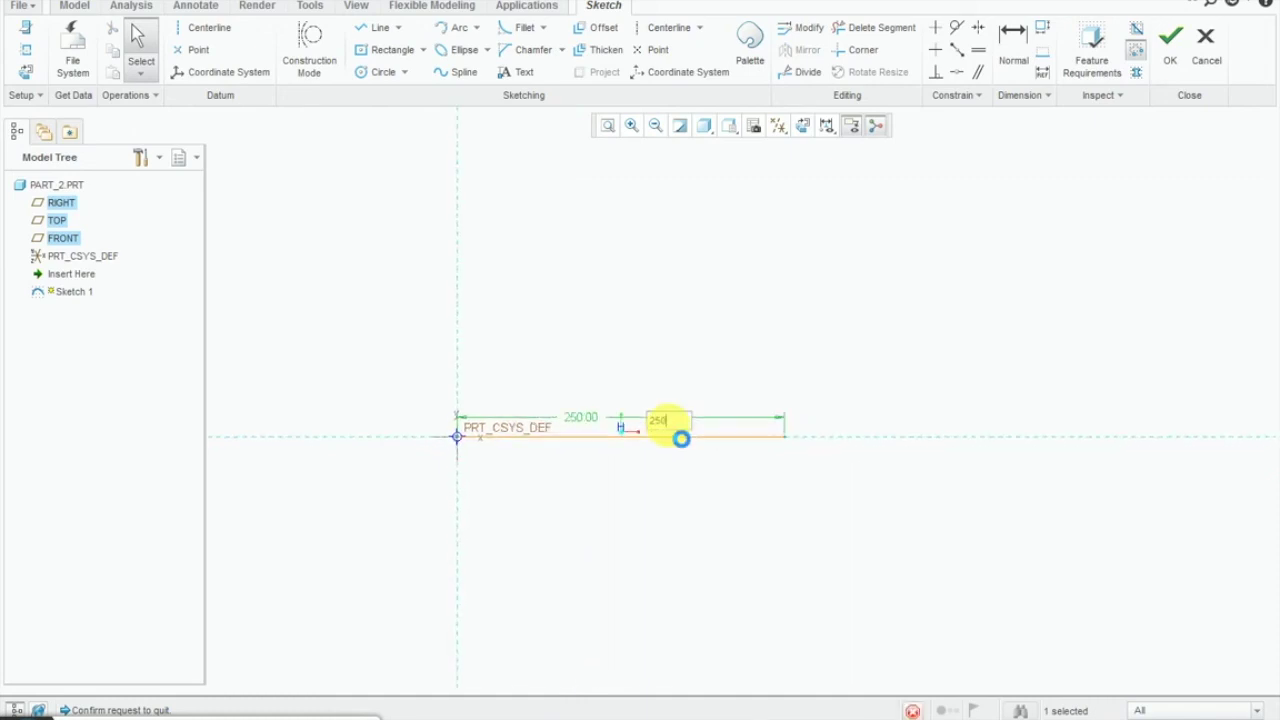
key("Return")
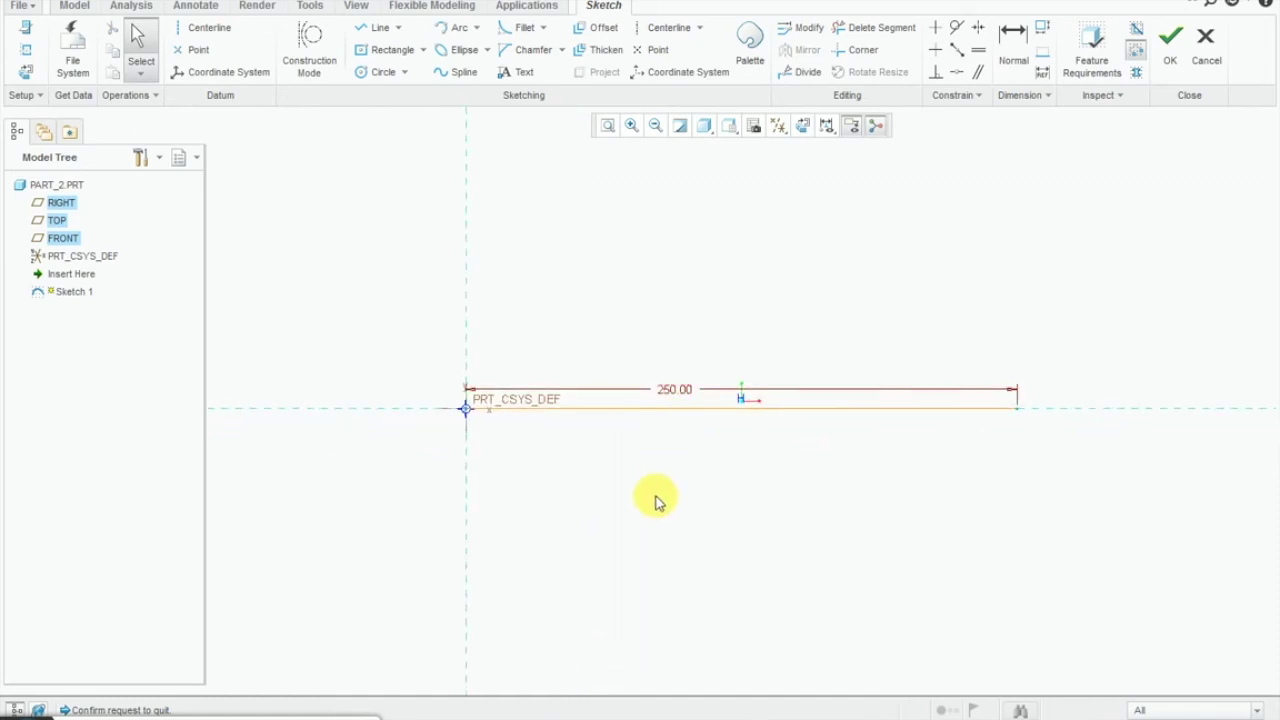
left_click(600, 52)
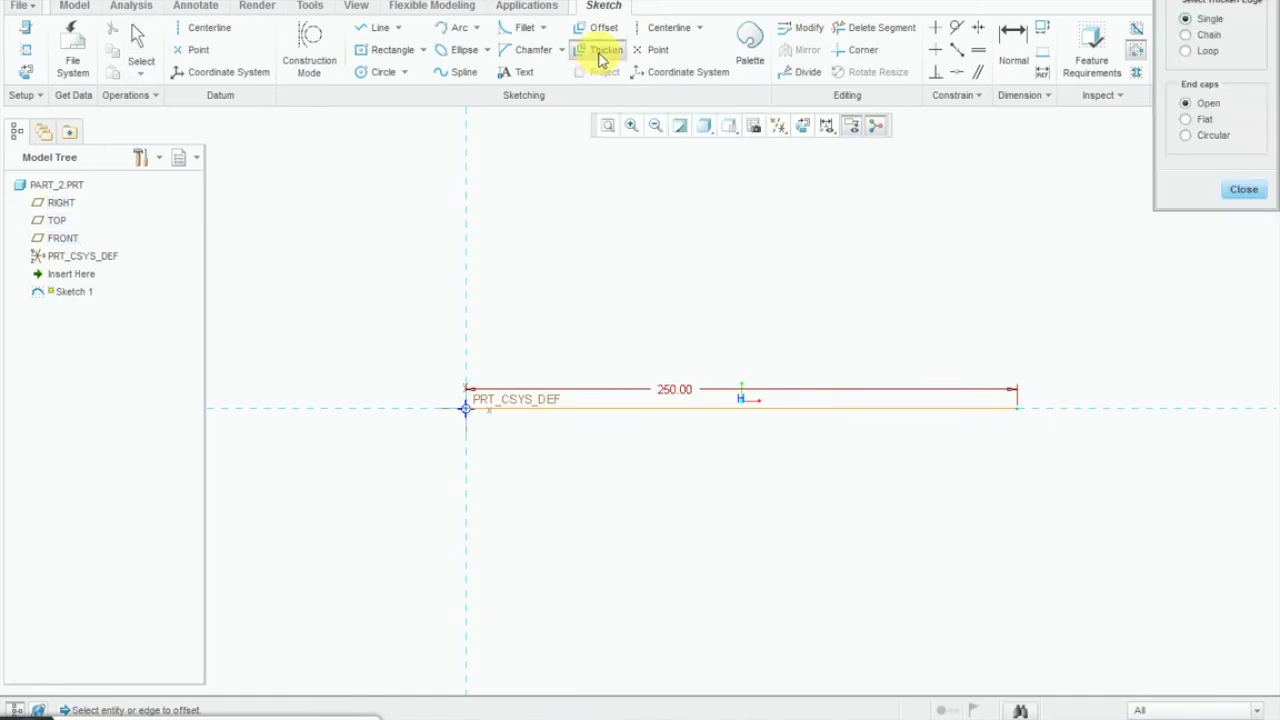
Thicken the 250 line with open ends, 40 thick at offset 10.
left_click_drag(1150, 34, 1062, 195)
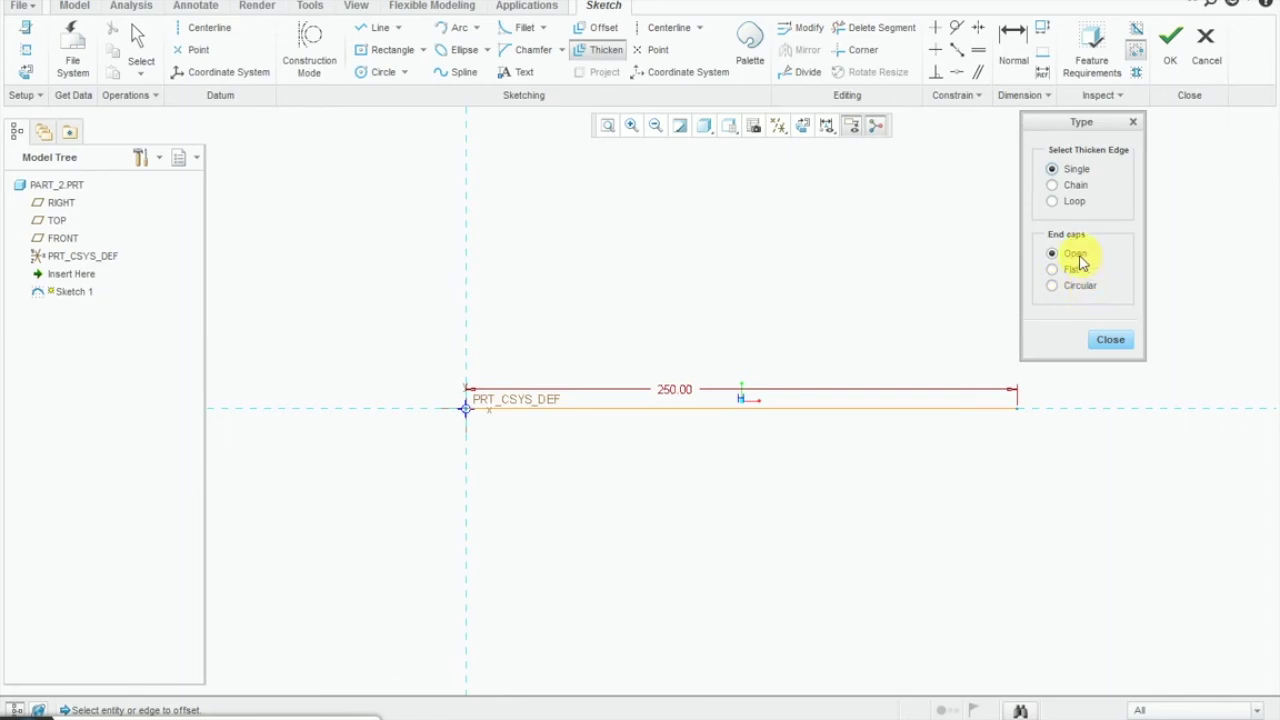
left_click(828, 407)
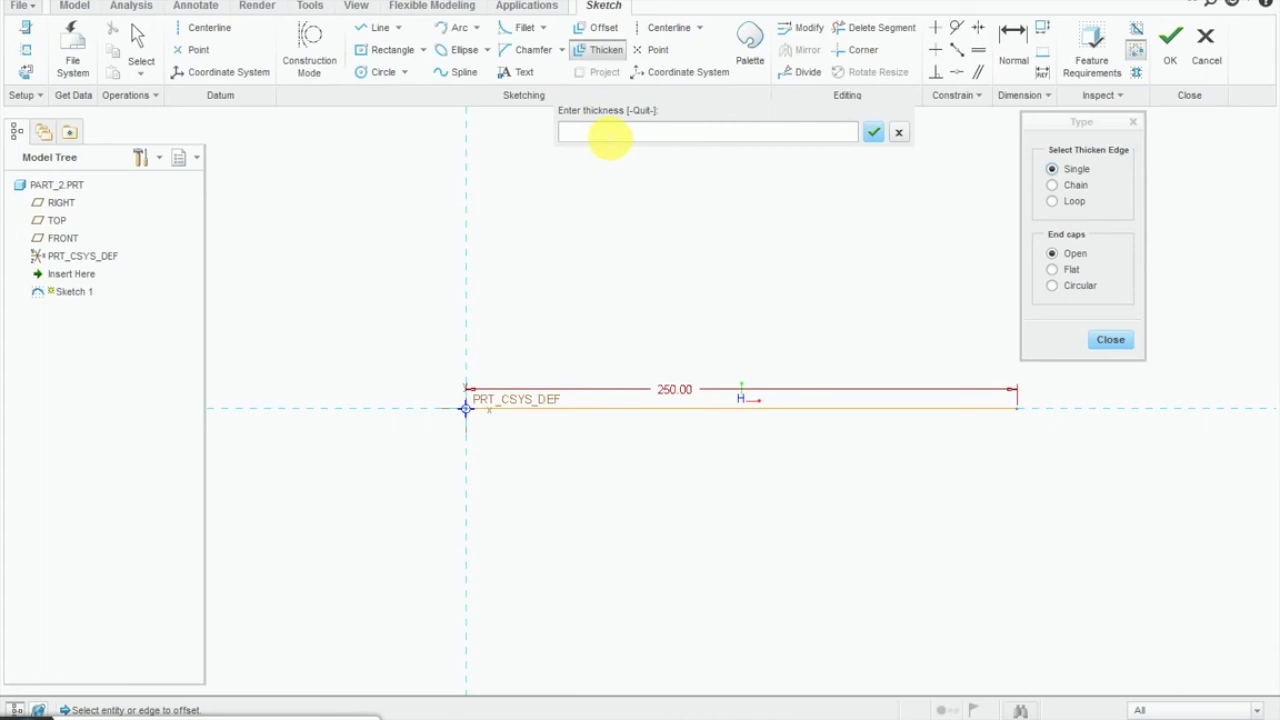
type("40")
key("Return")
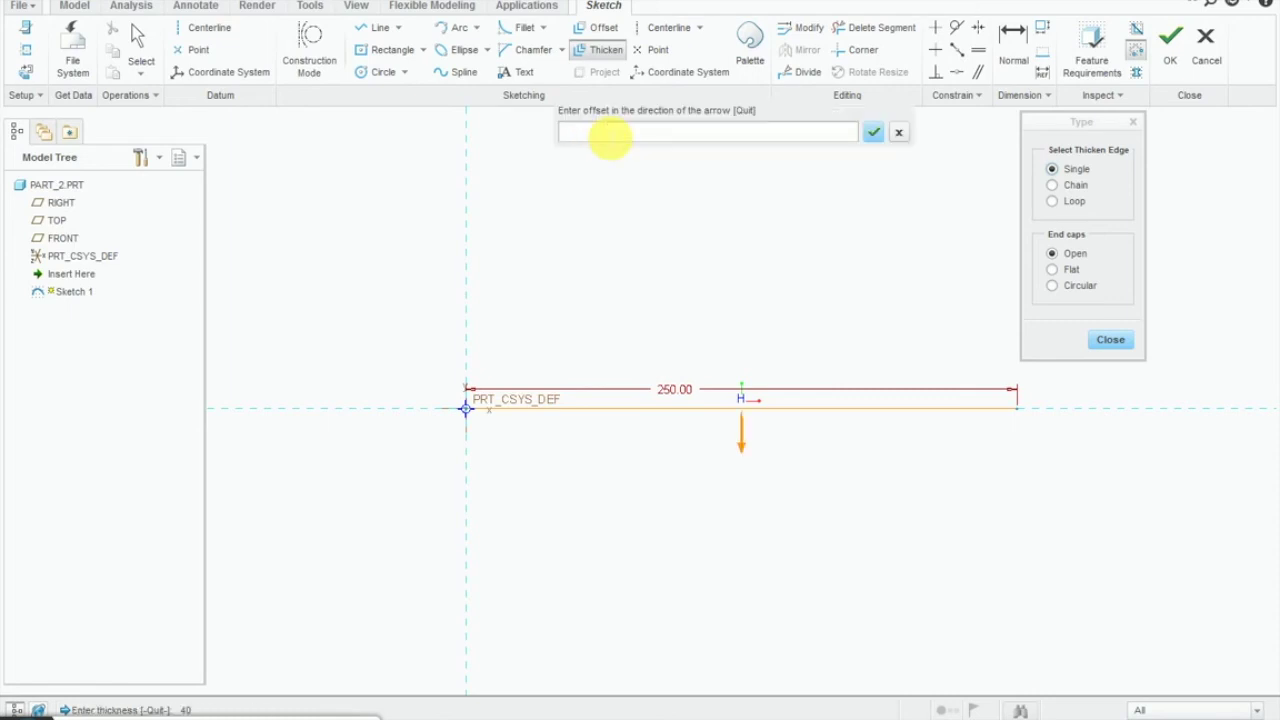
type("10")
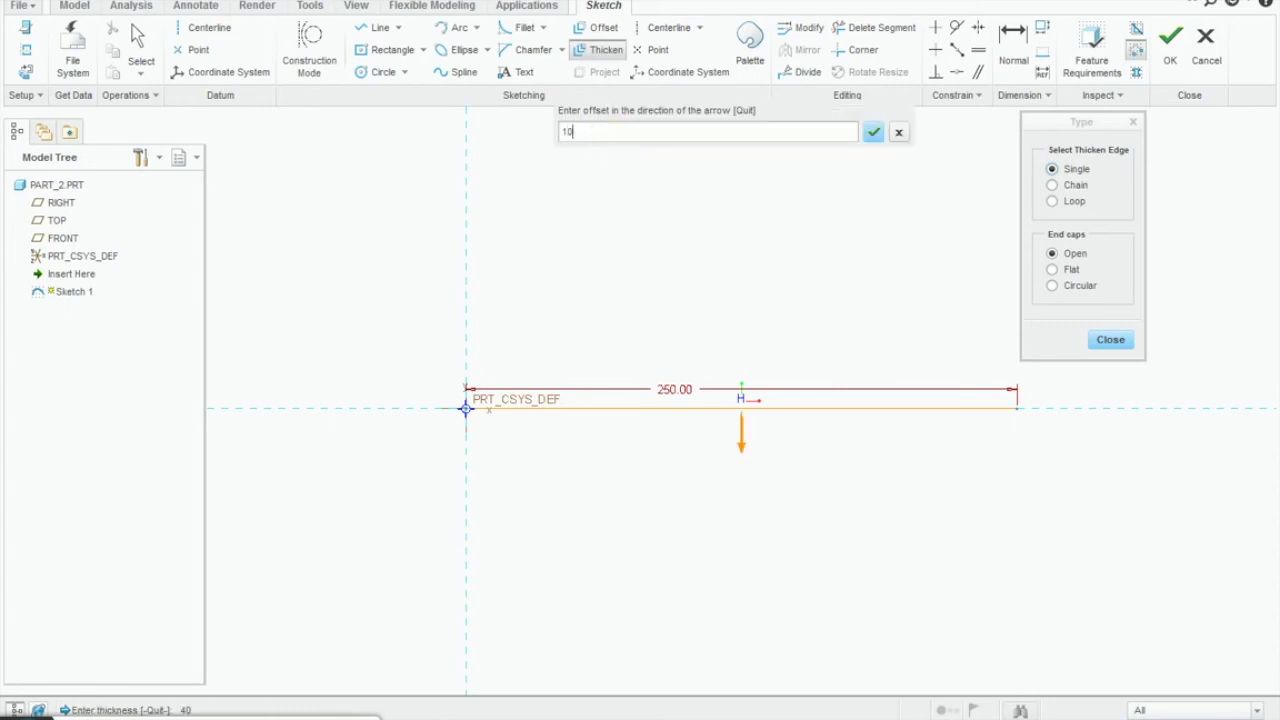
key("Return")
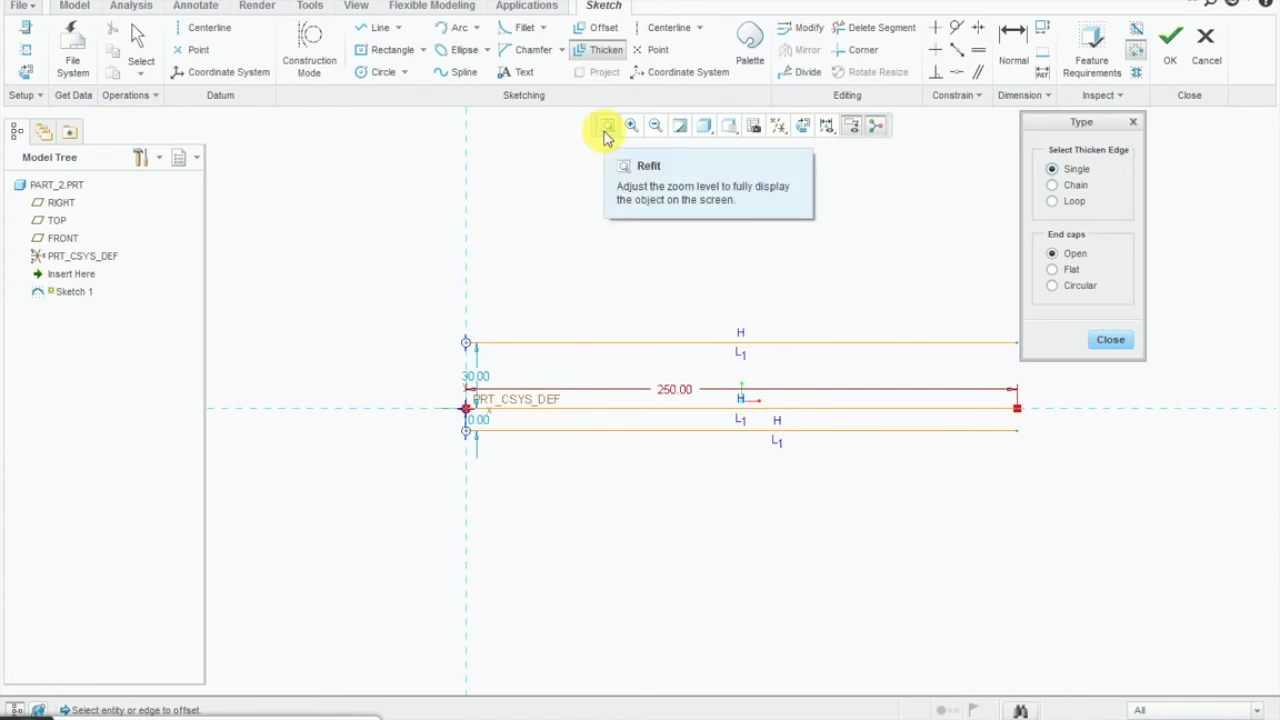
Dimension the thickened profile: 10 from the line and 40 overall.
left_click(604, 135)
left_click(1013, 40)
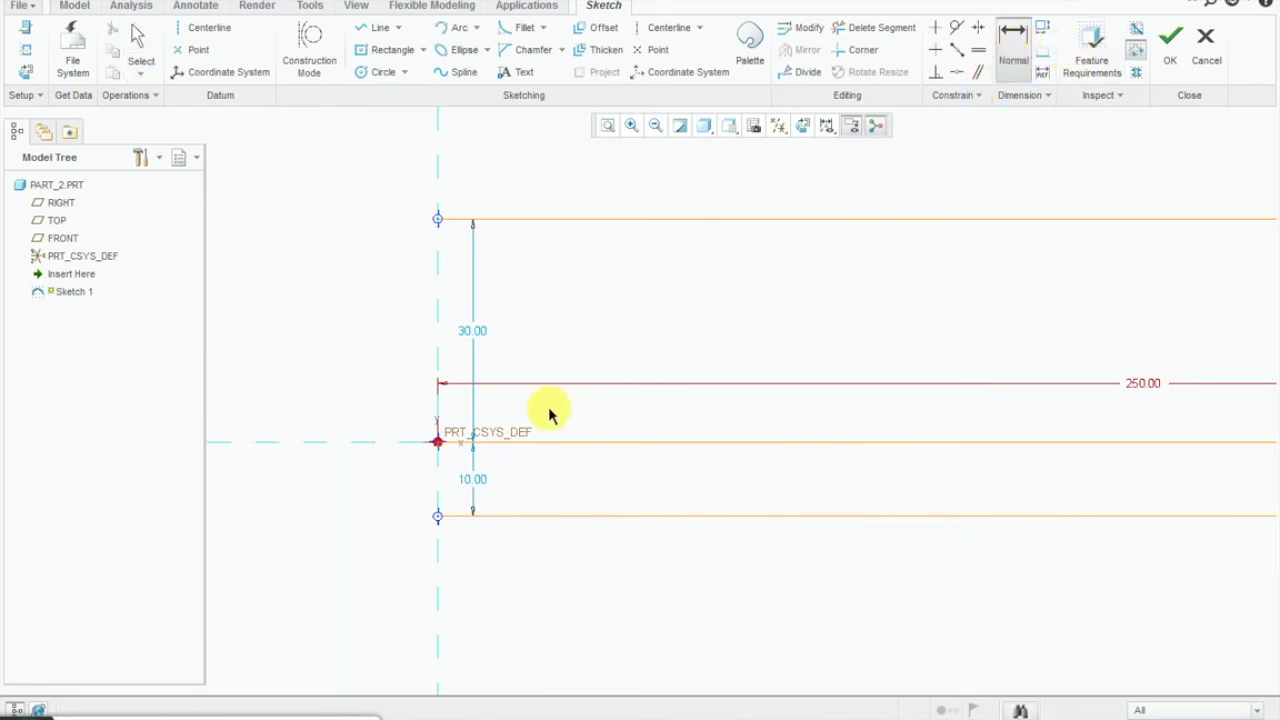
left_click(445, 442)
left_click(437, 516)
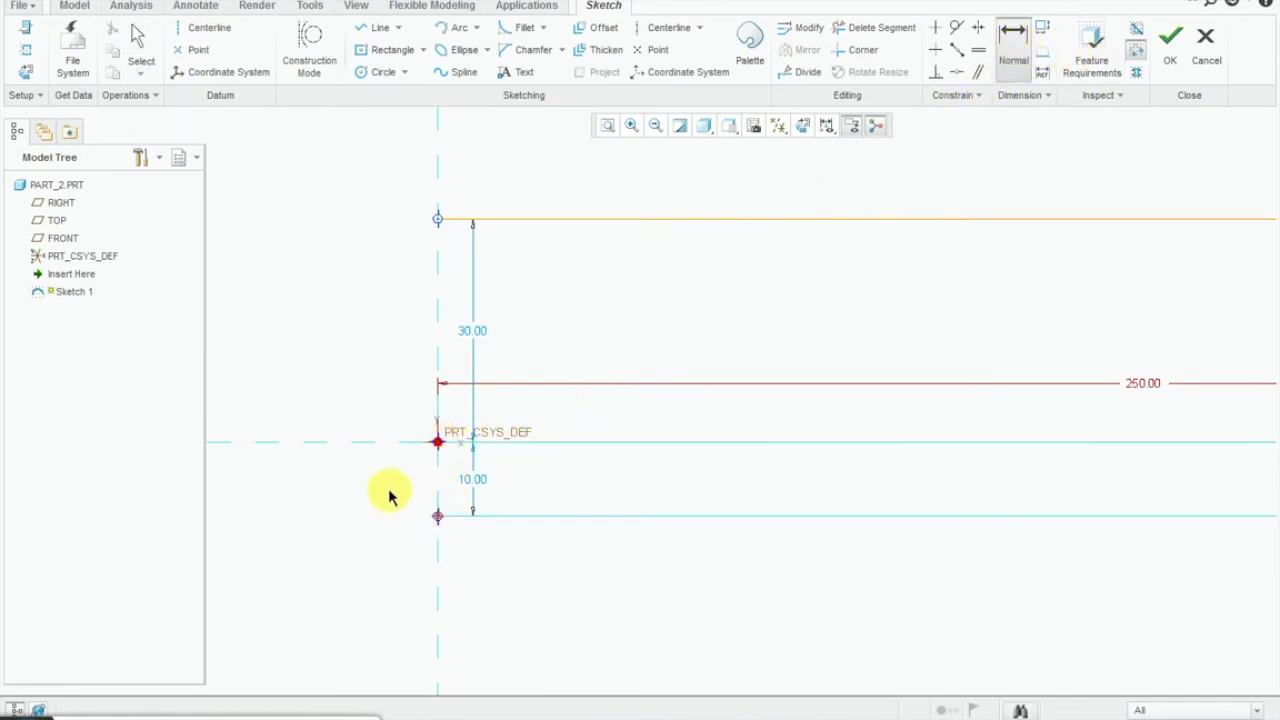
middle_click(390, 497)
key("Return")
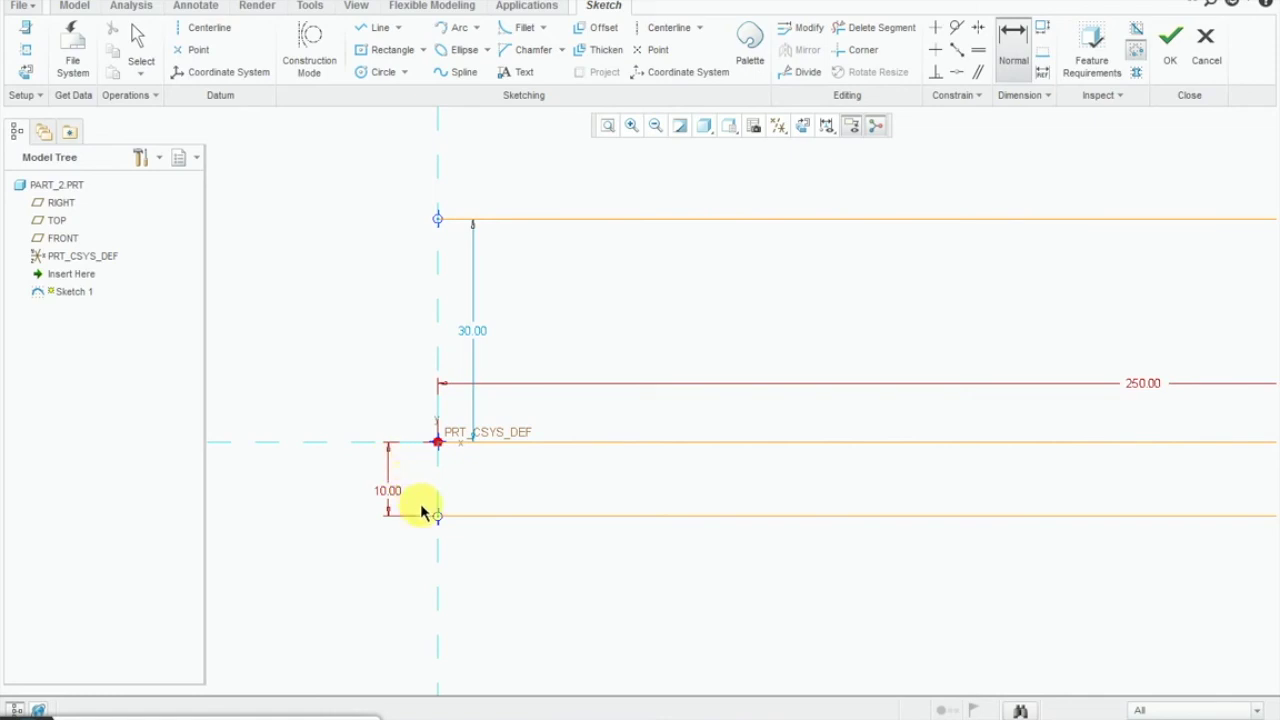
left_click(437, 516)
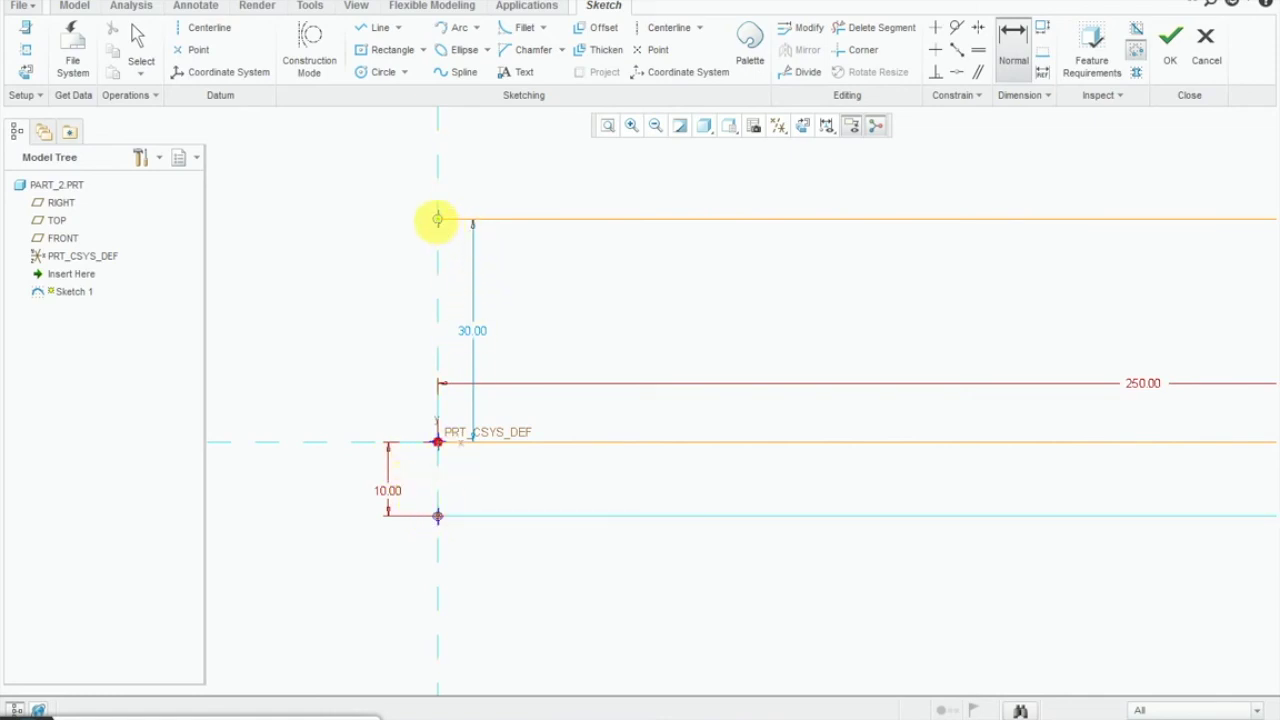
left_click(437, 219)
middle_click(329, 286)
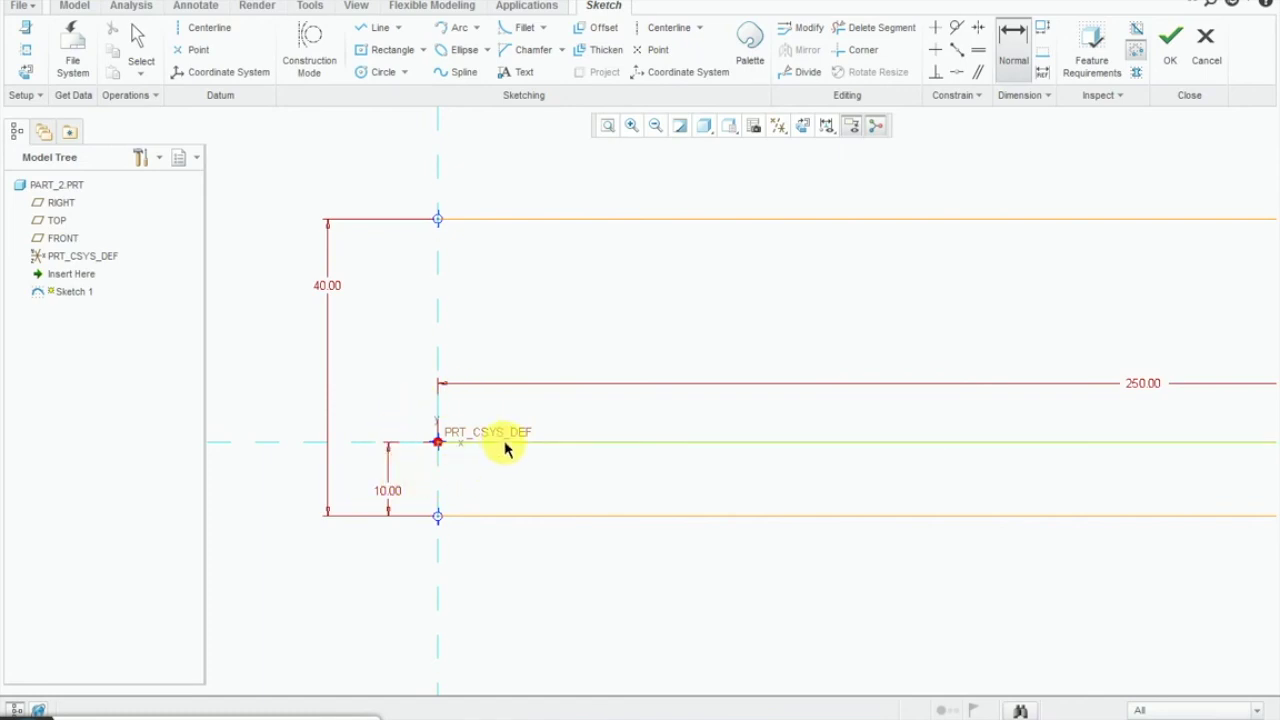
scroll(500, 480, "up", 1)
scroll(500, 483, "down", 4)
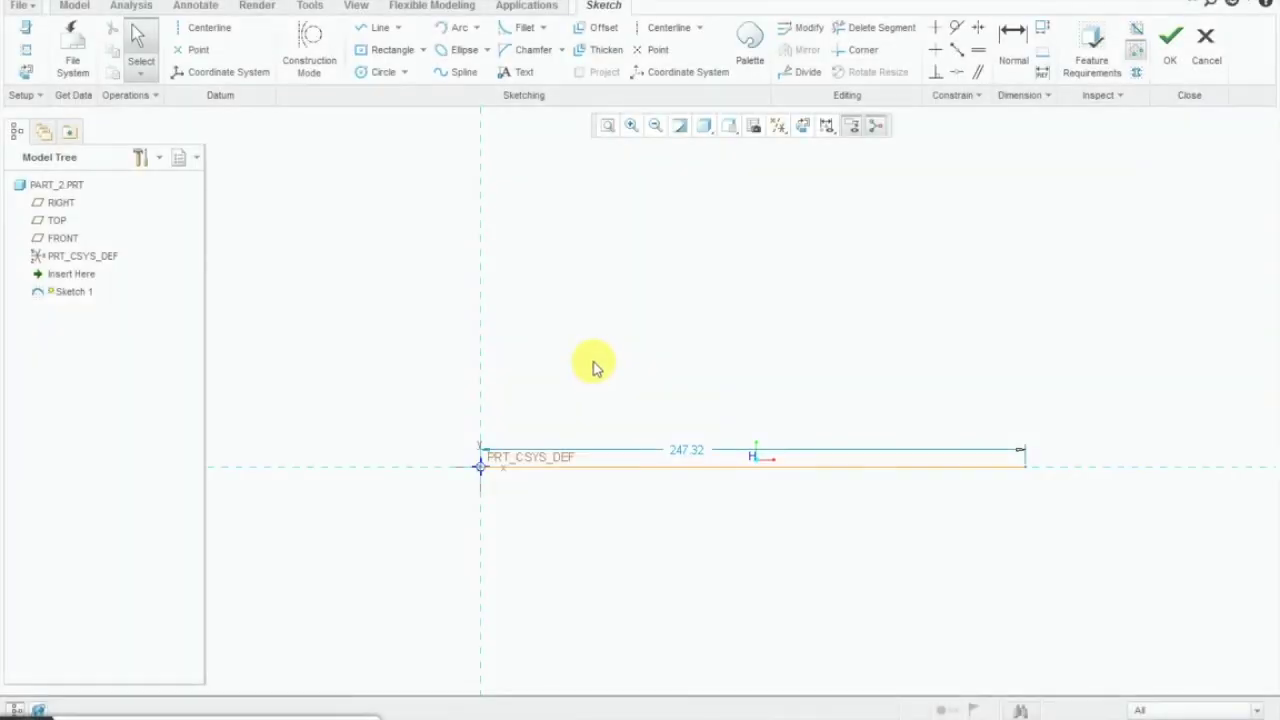
left_click(602, 50)
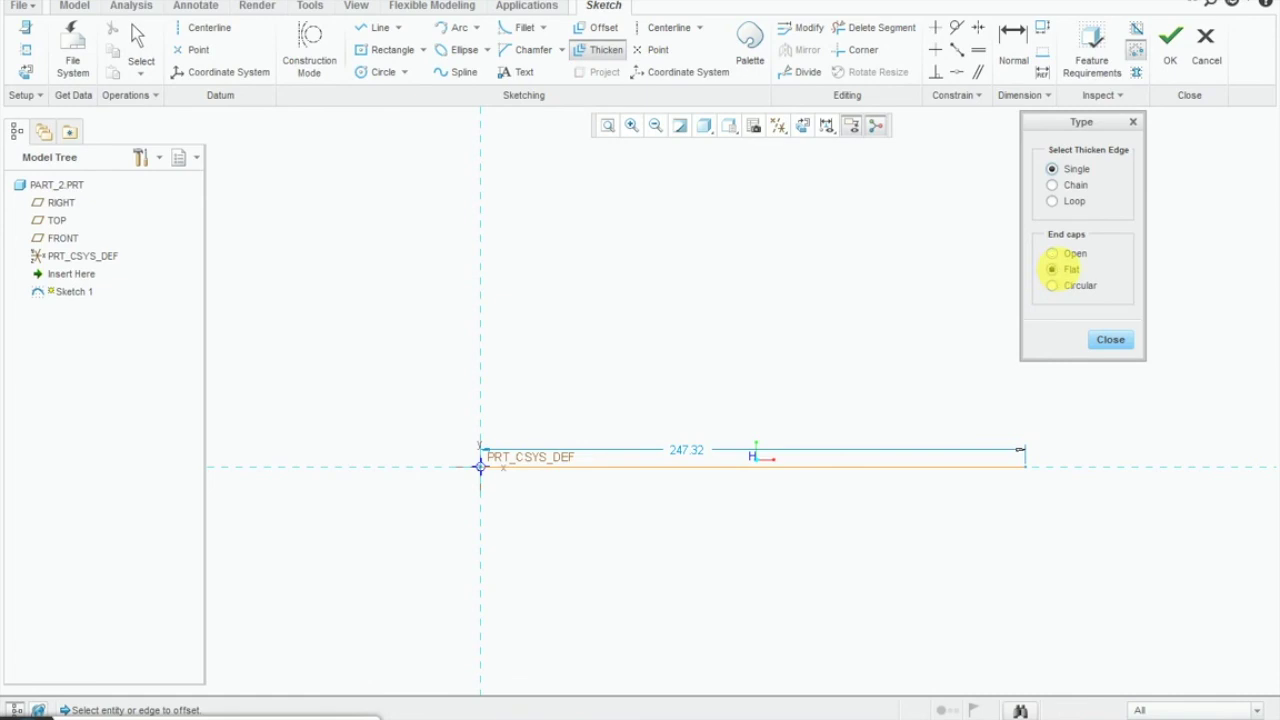
Thicken the line 40 wide with flat end caps.
left_click(905, 451)
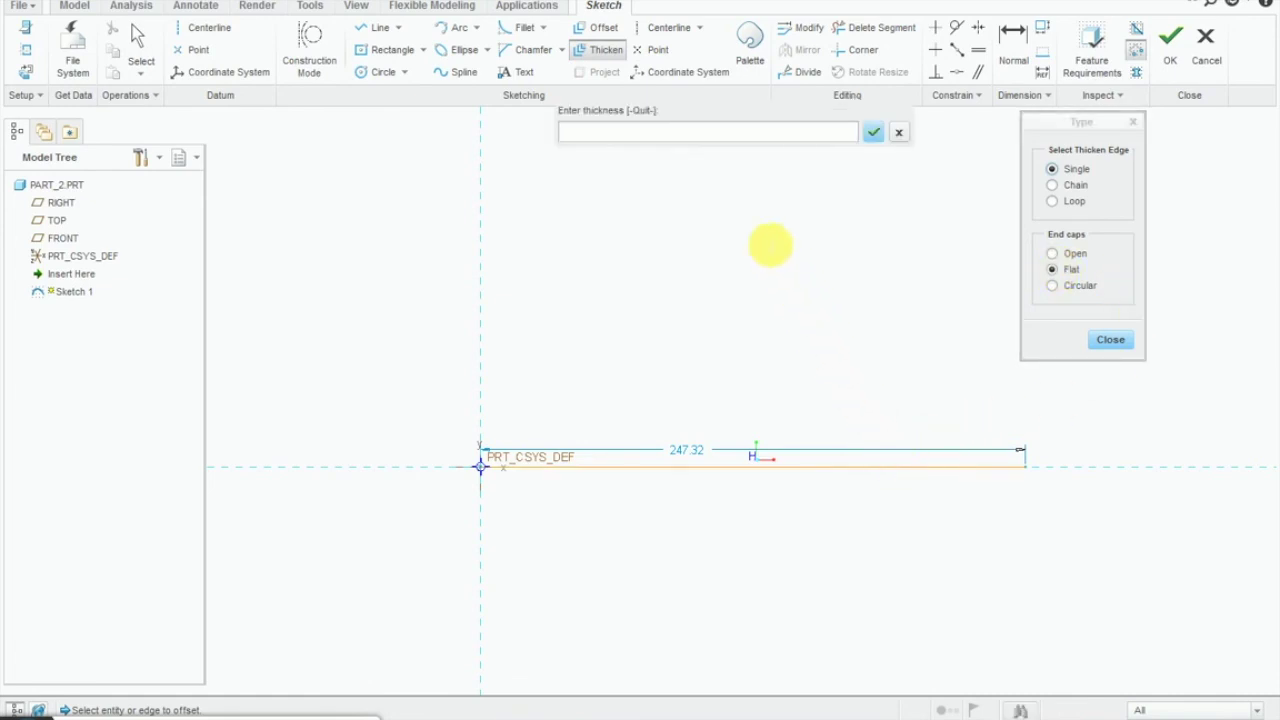
type("40")
middle_click(770, 245)
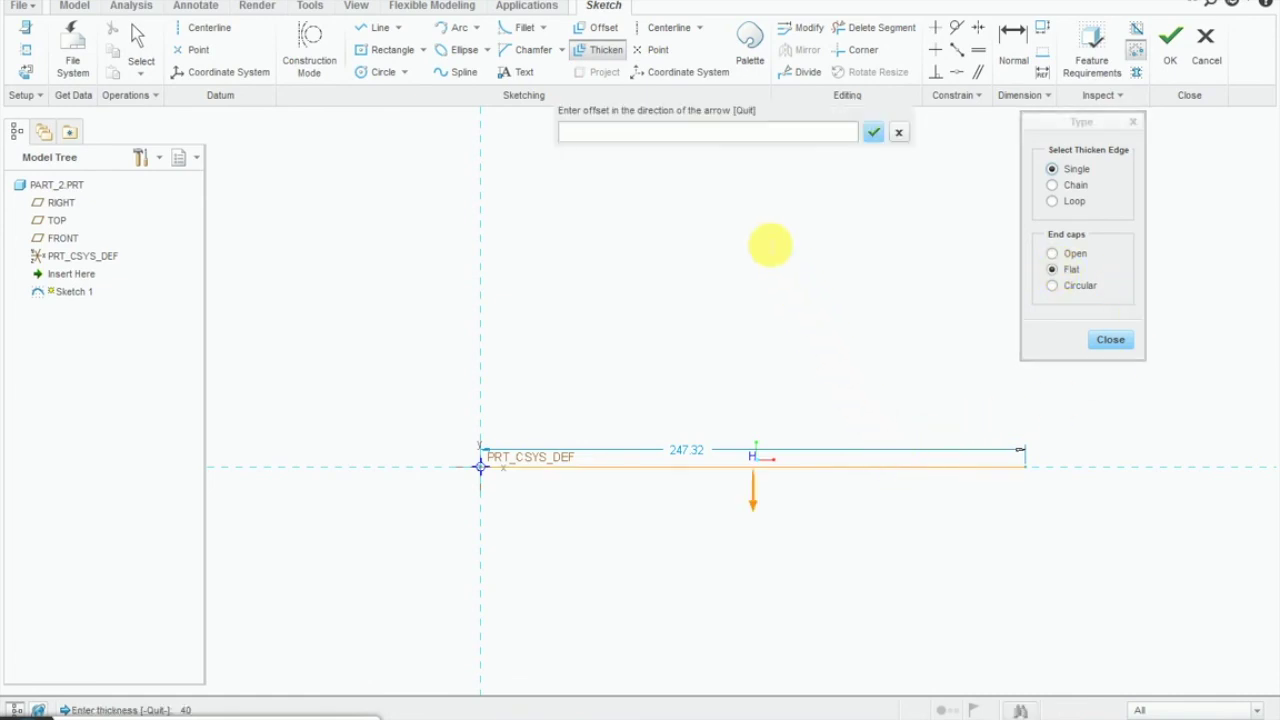
type("20")
middle_click(763, 240)
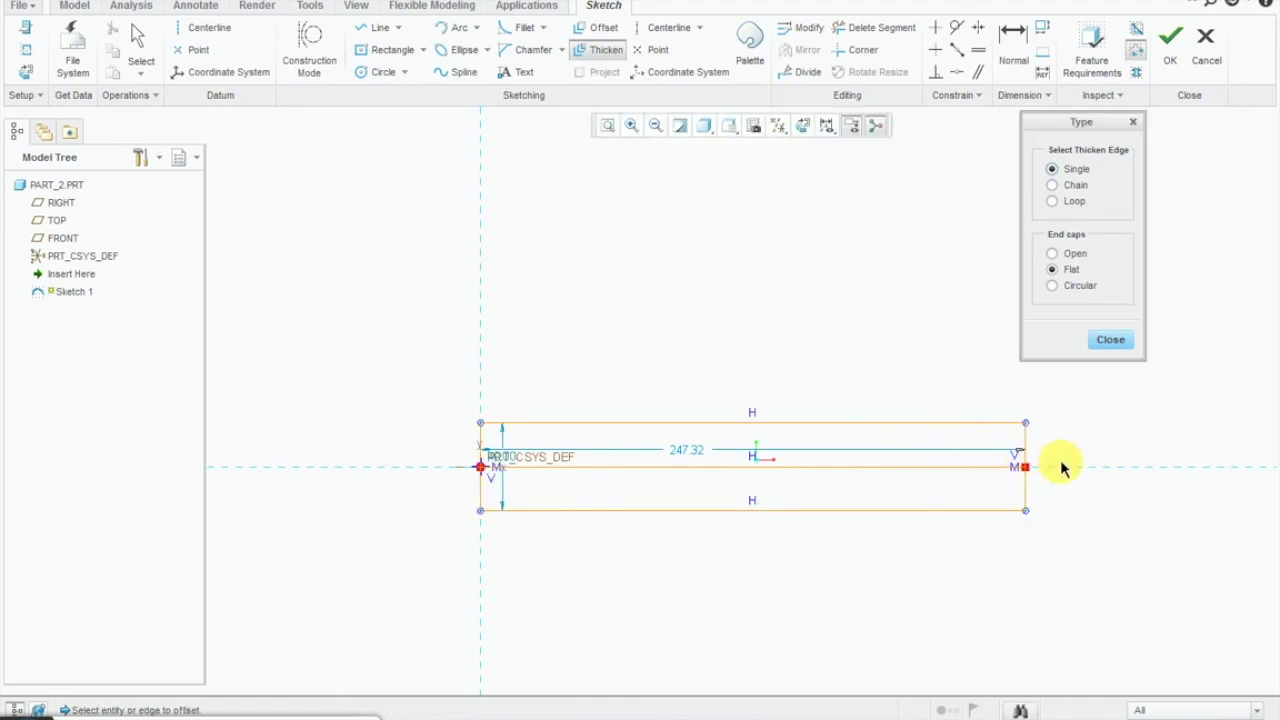
Close the thicken options, reverting the sketch to the single line.
scroll(1060, 459, "up", 2)
scroll(1060, 459, "down", 3)
scroll(980, 458, "down", 2)
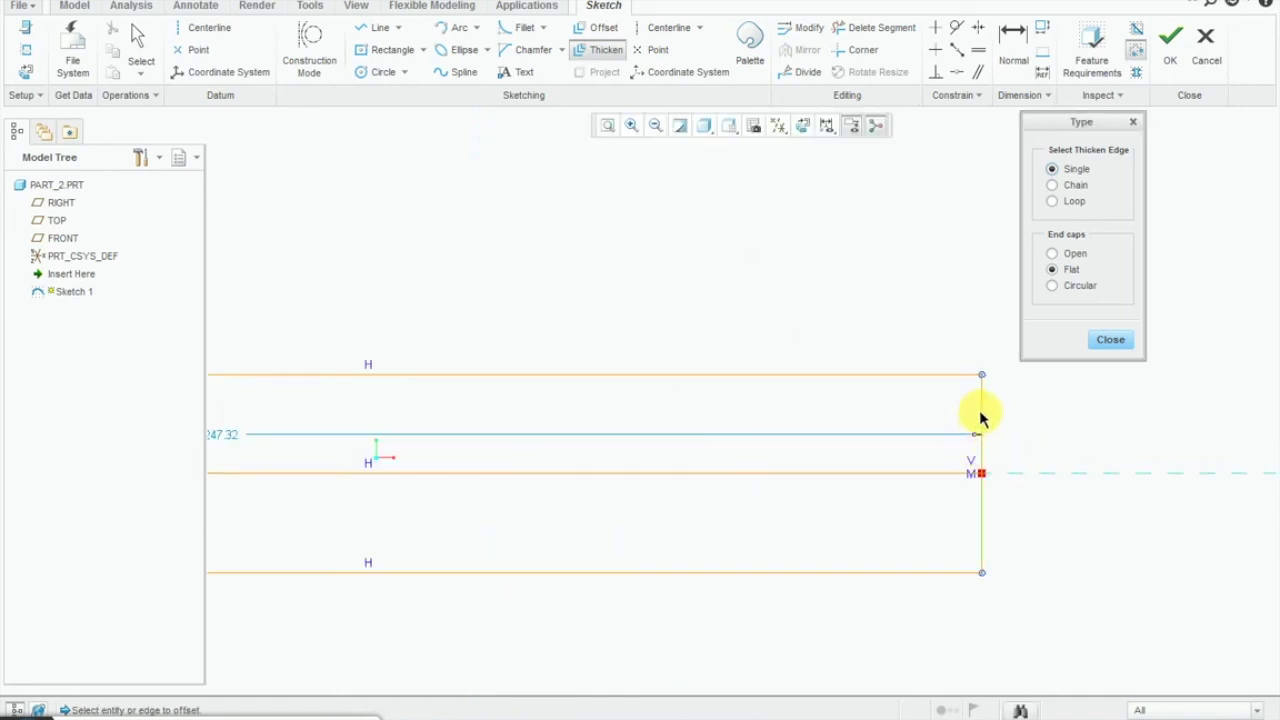
left_click(985, 470)
scroll(975, 505, "up", 2)
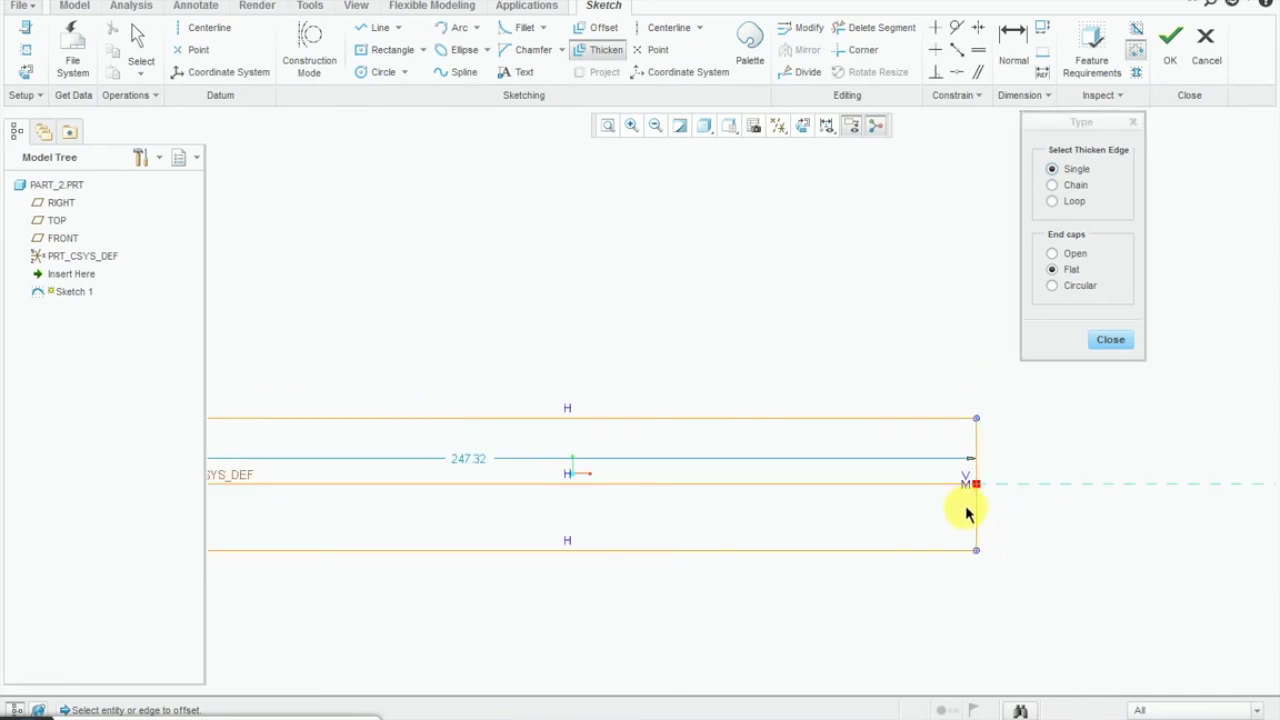
scroll(971, 509, "up", 1)
scroll(891, 523, "down", 3)
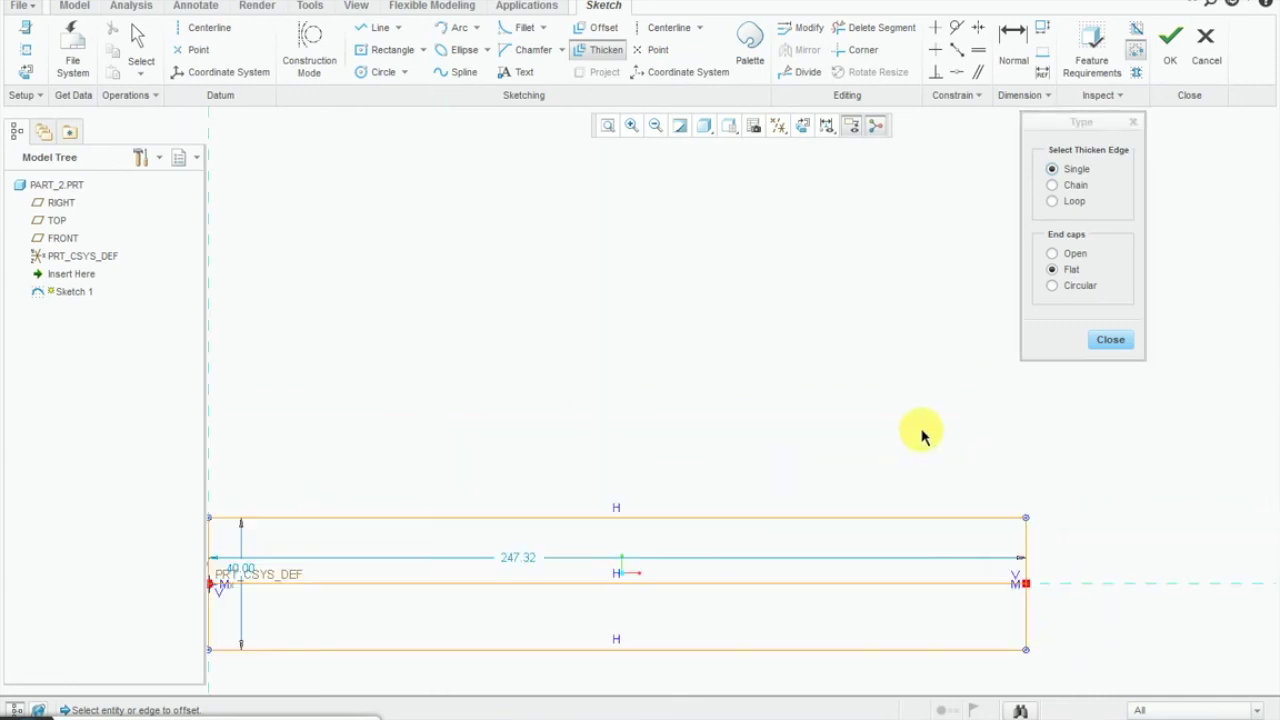
left_click(1108, 339)
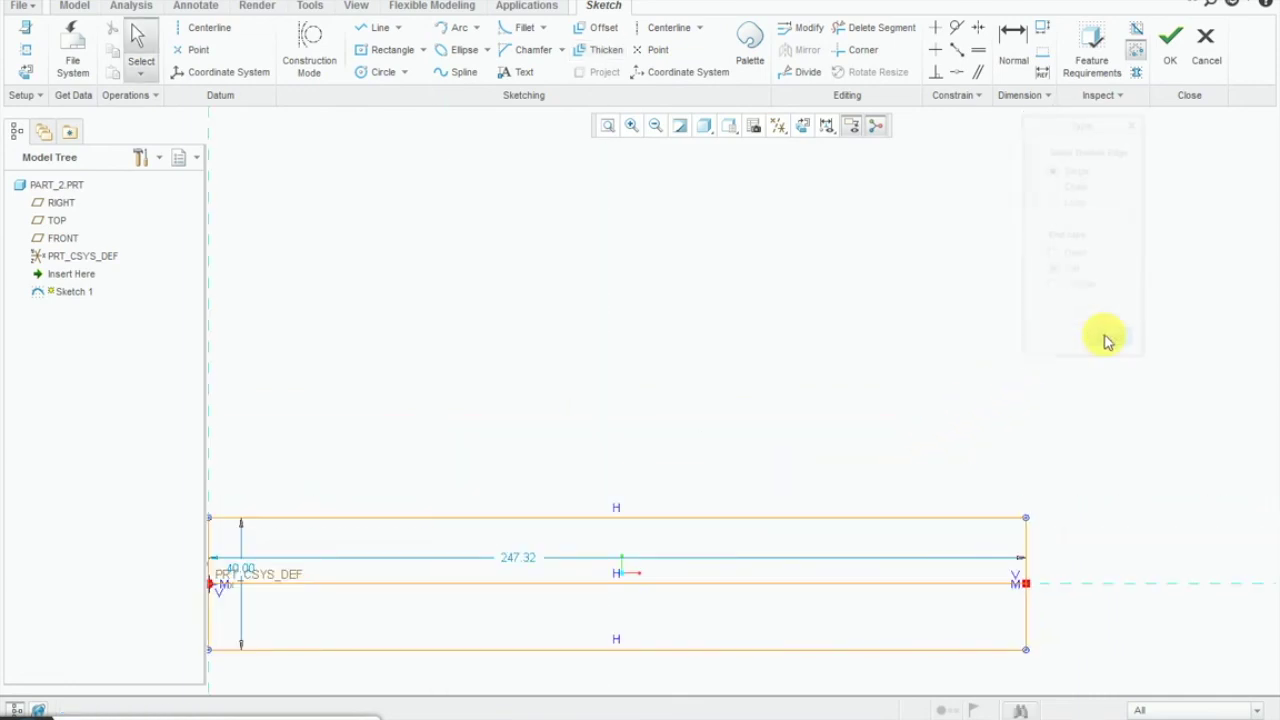
left_click(605, 52)
Thicken the line 50 wide with circular end caps into a 25-radius slot.
middle_click_drag(718, 375, 863, 220, "shift")
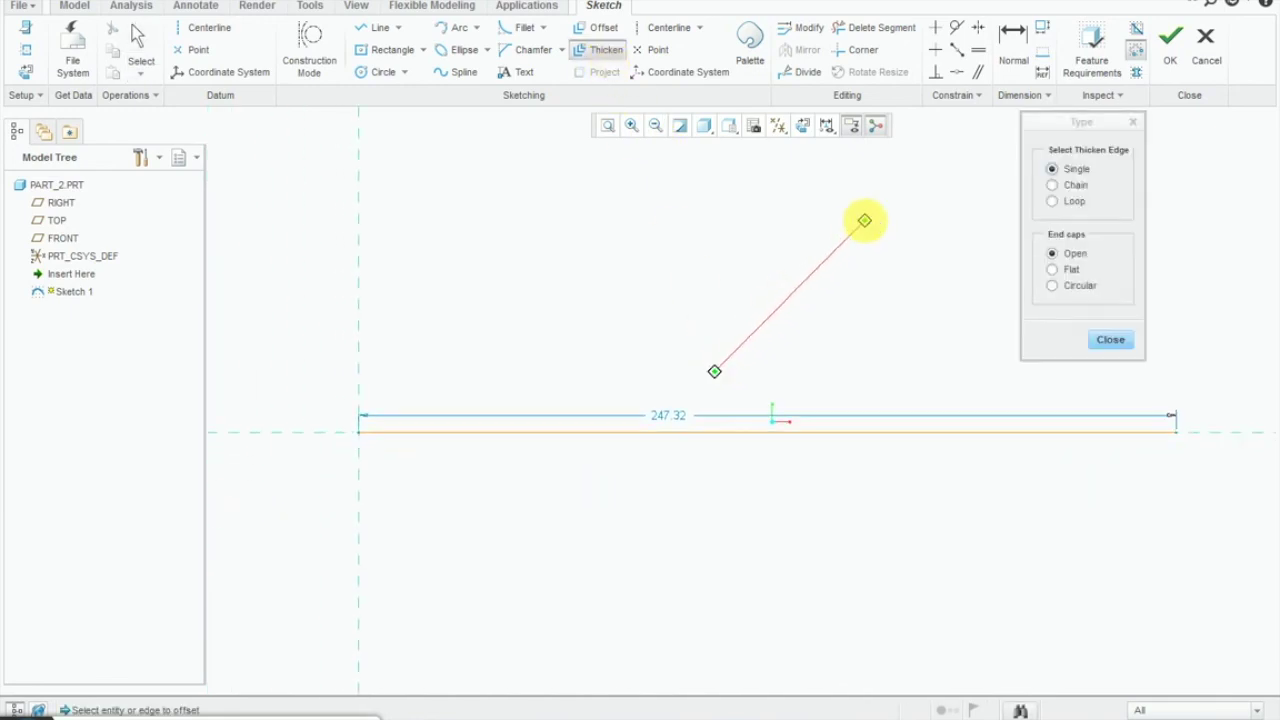
scroll(800, 334, "down", 2)
left_click(1052, 285)
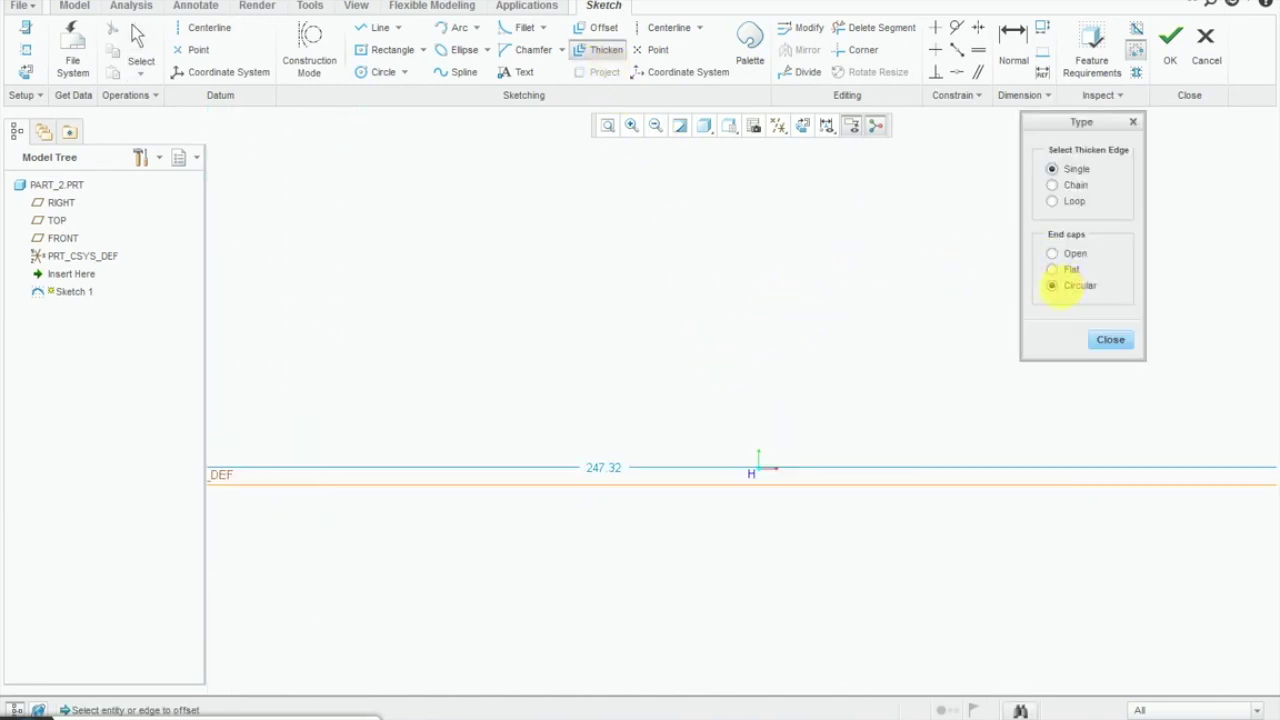
left_click(911, 485)
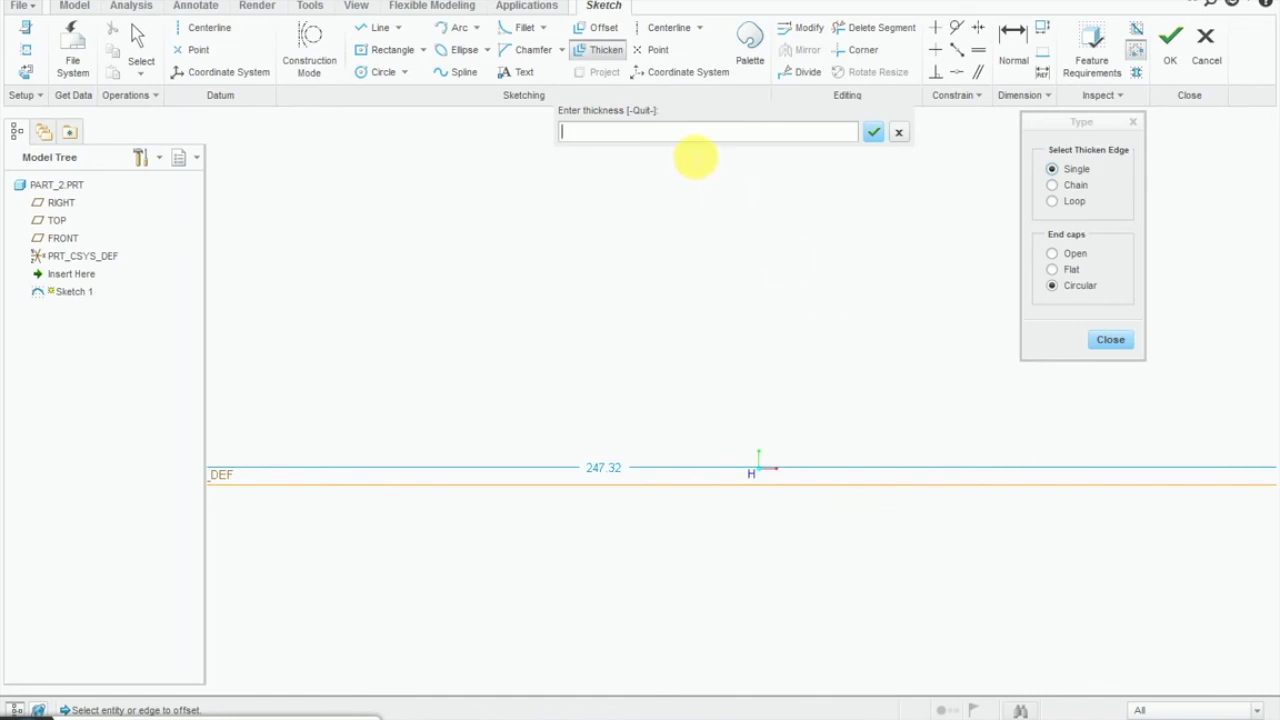
type("50")
key("Return")
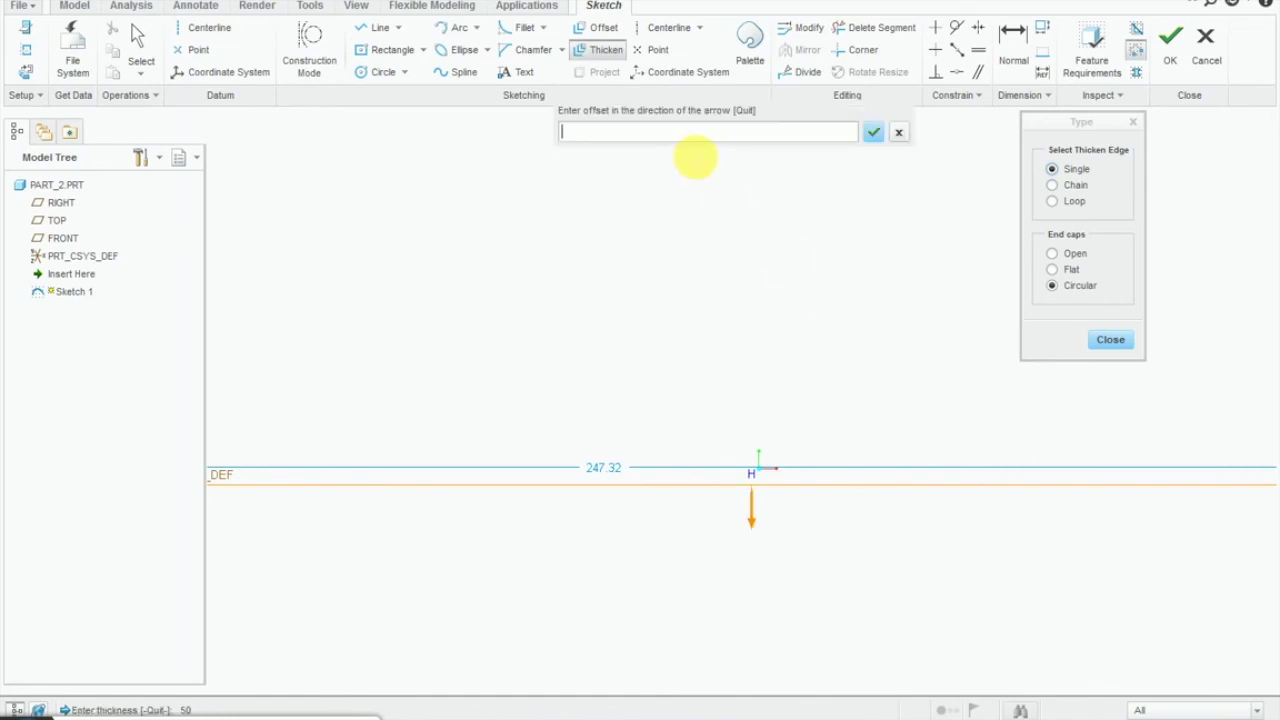
type("2")
key("Return")
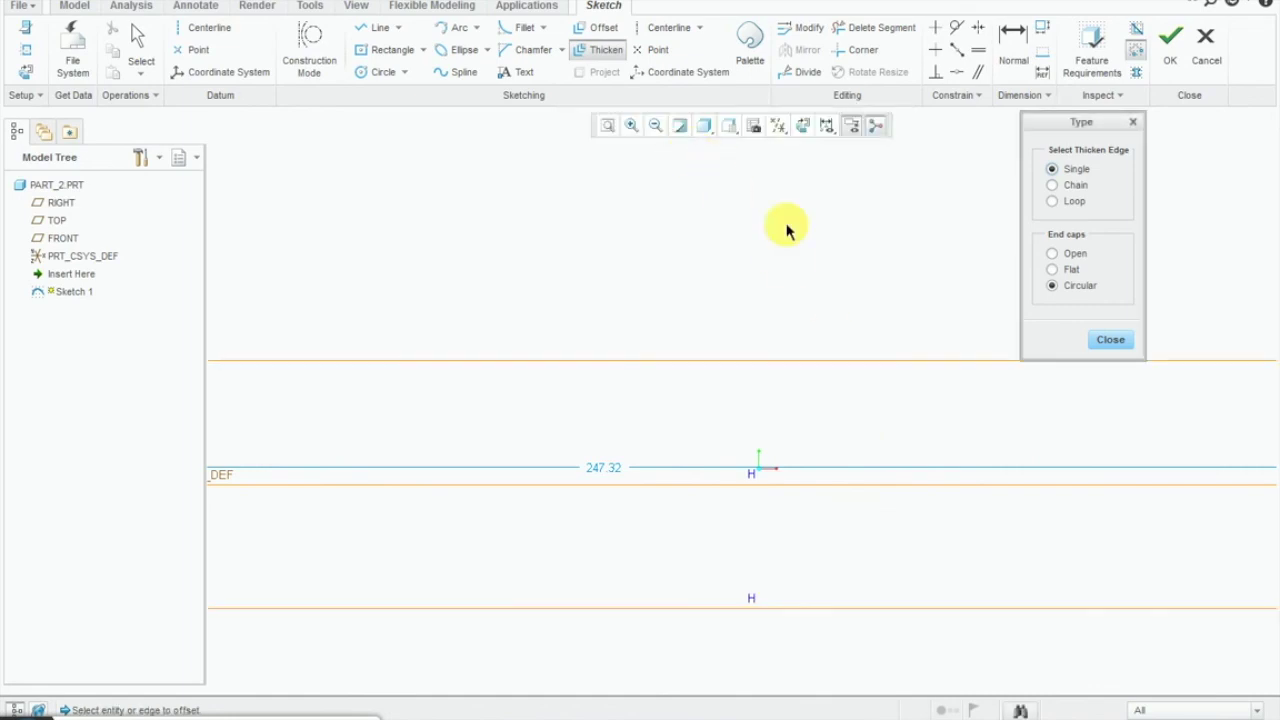
scroll(803, 400, "up", 3)
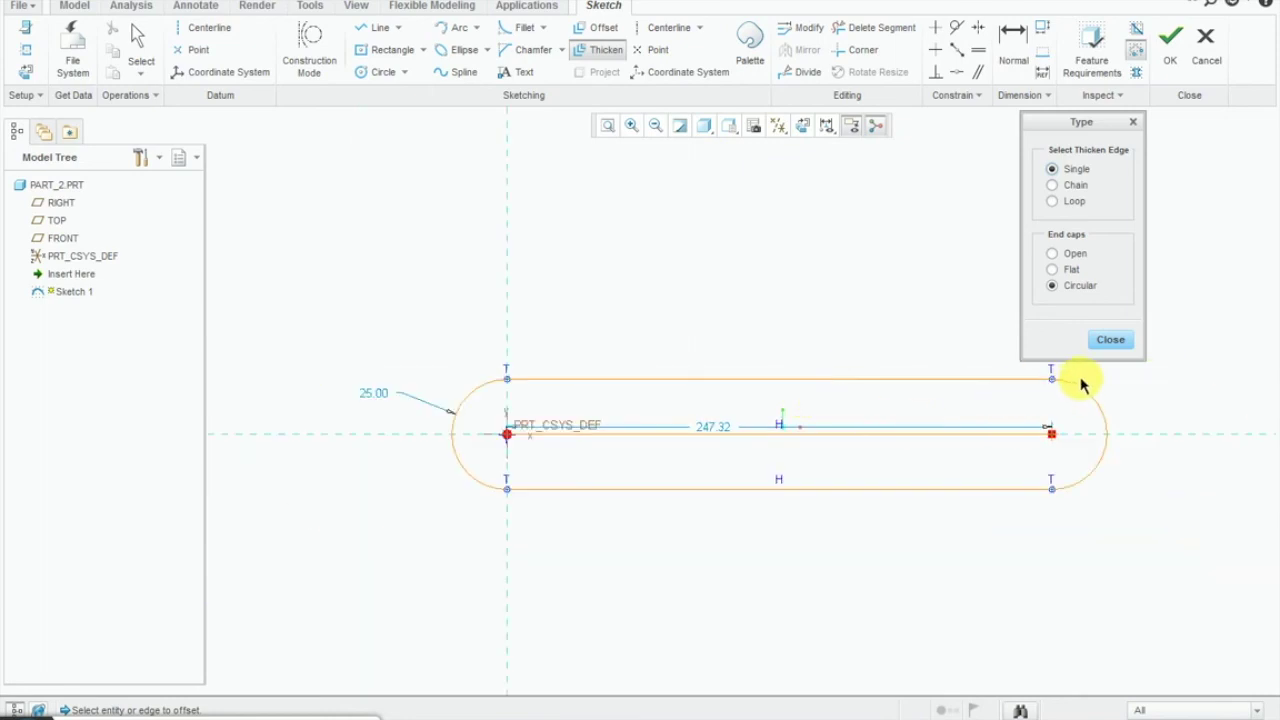